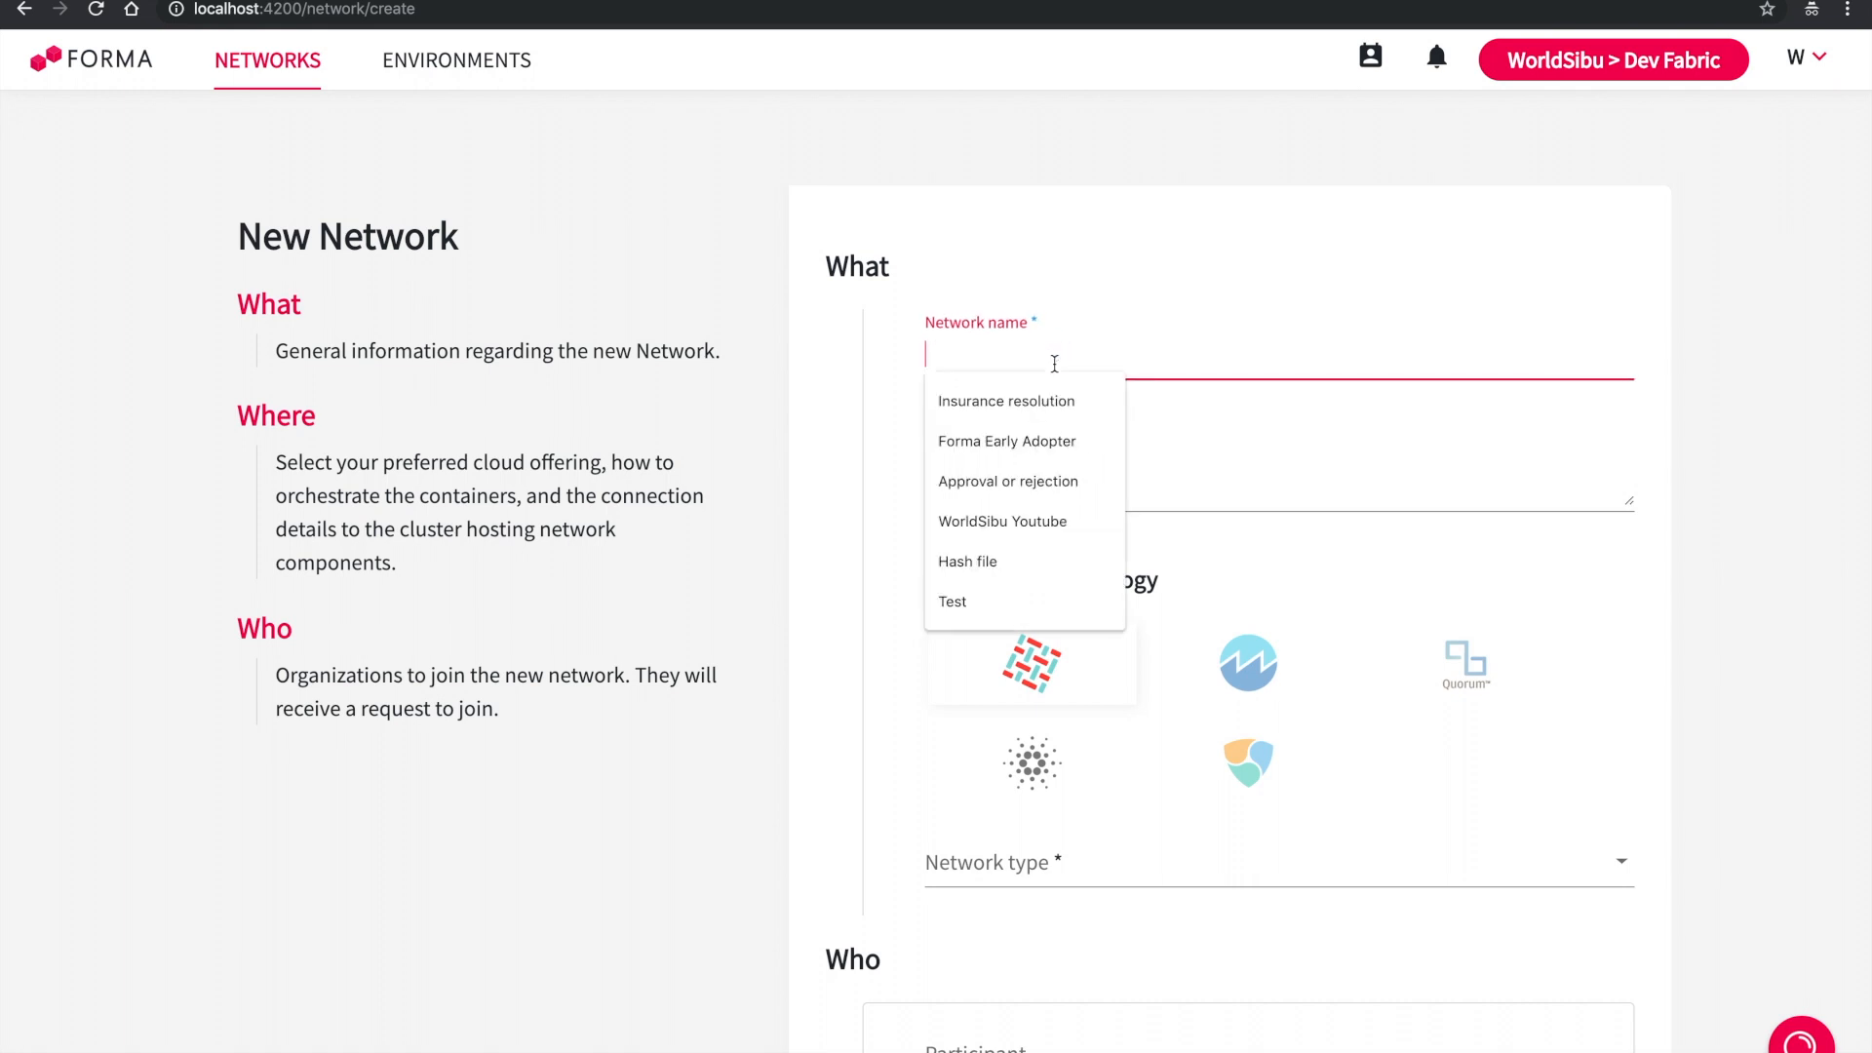
Step: Name the new network Medical Chain and enter "This is a demo" as its invitation message
type("Medicha")
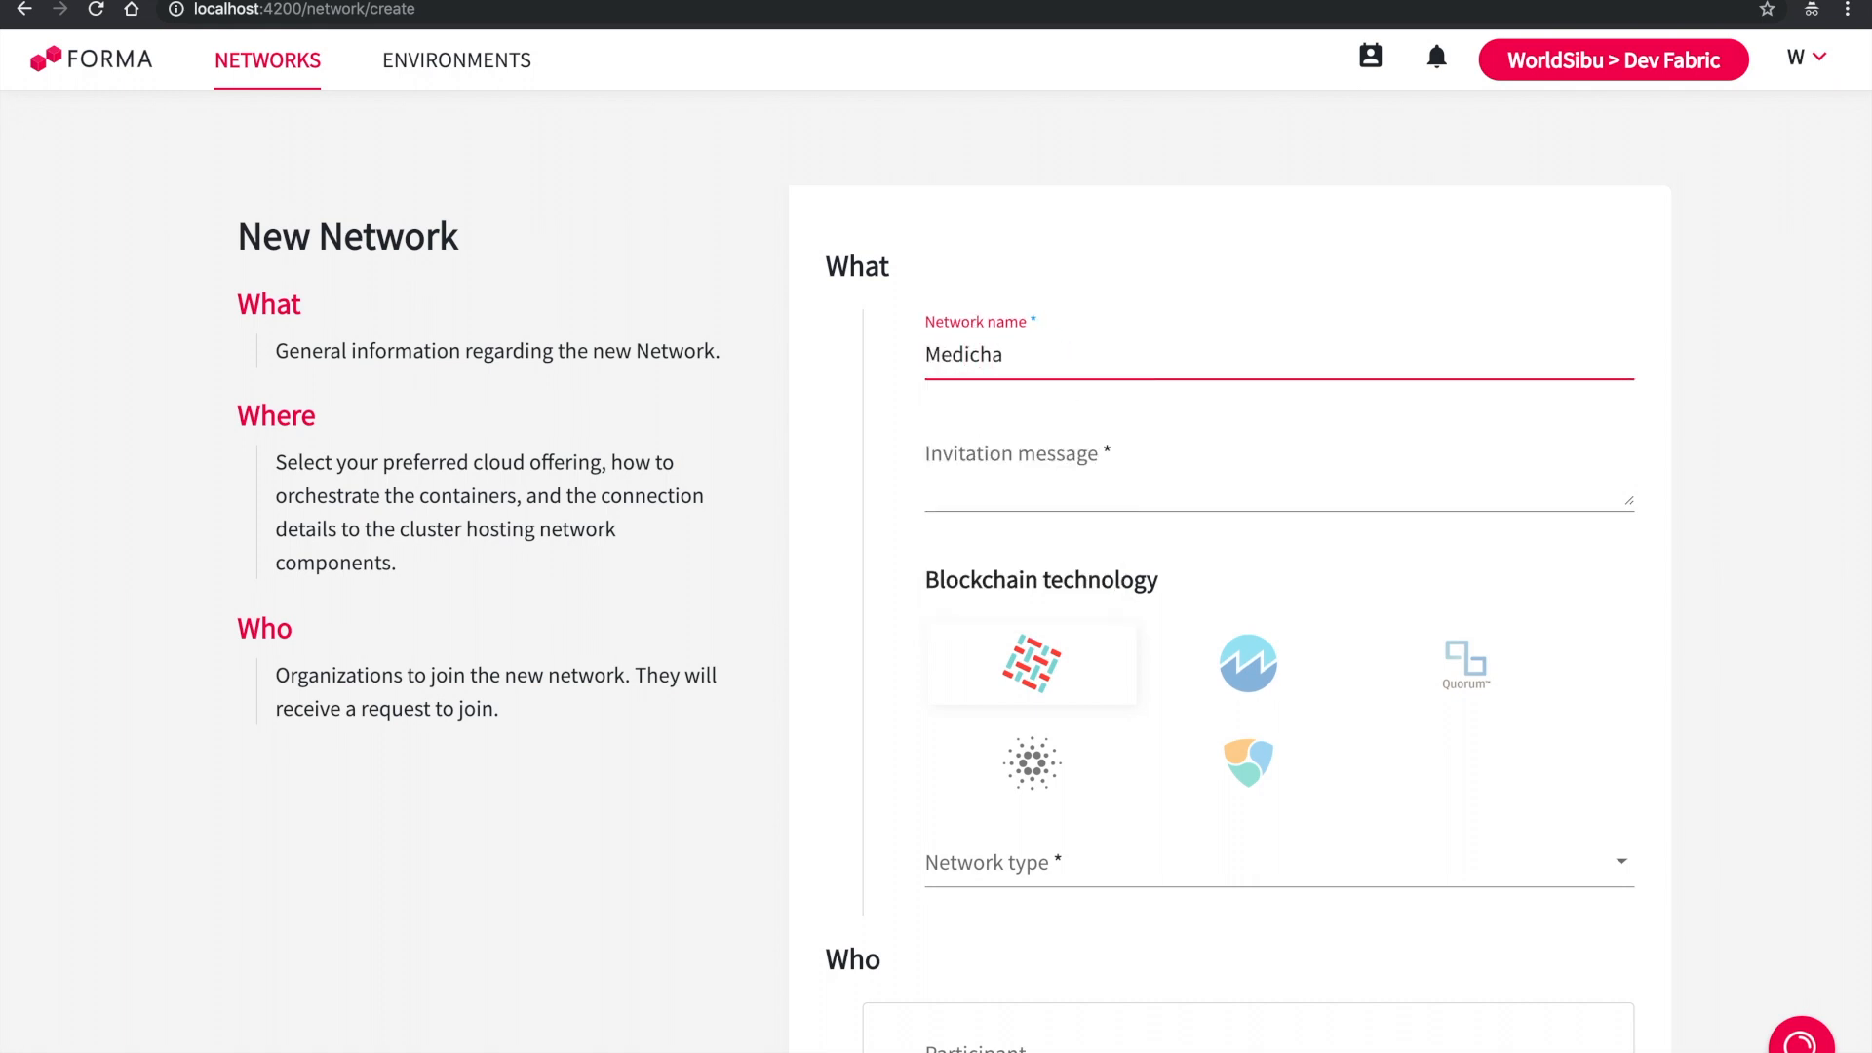
key("BackSpace")
key("BackSpace")
type("al Chain")
key("Tab")
type("This is a demo")
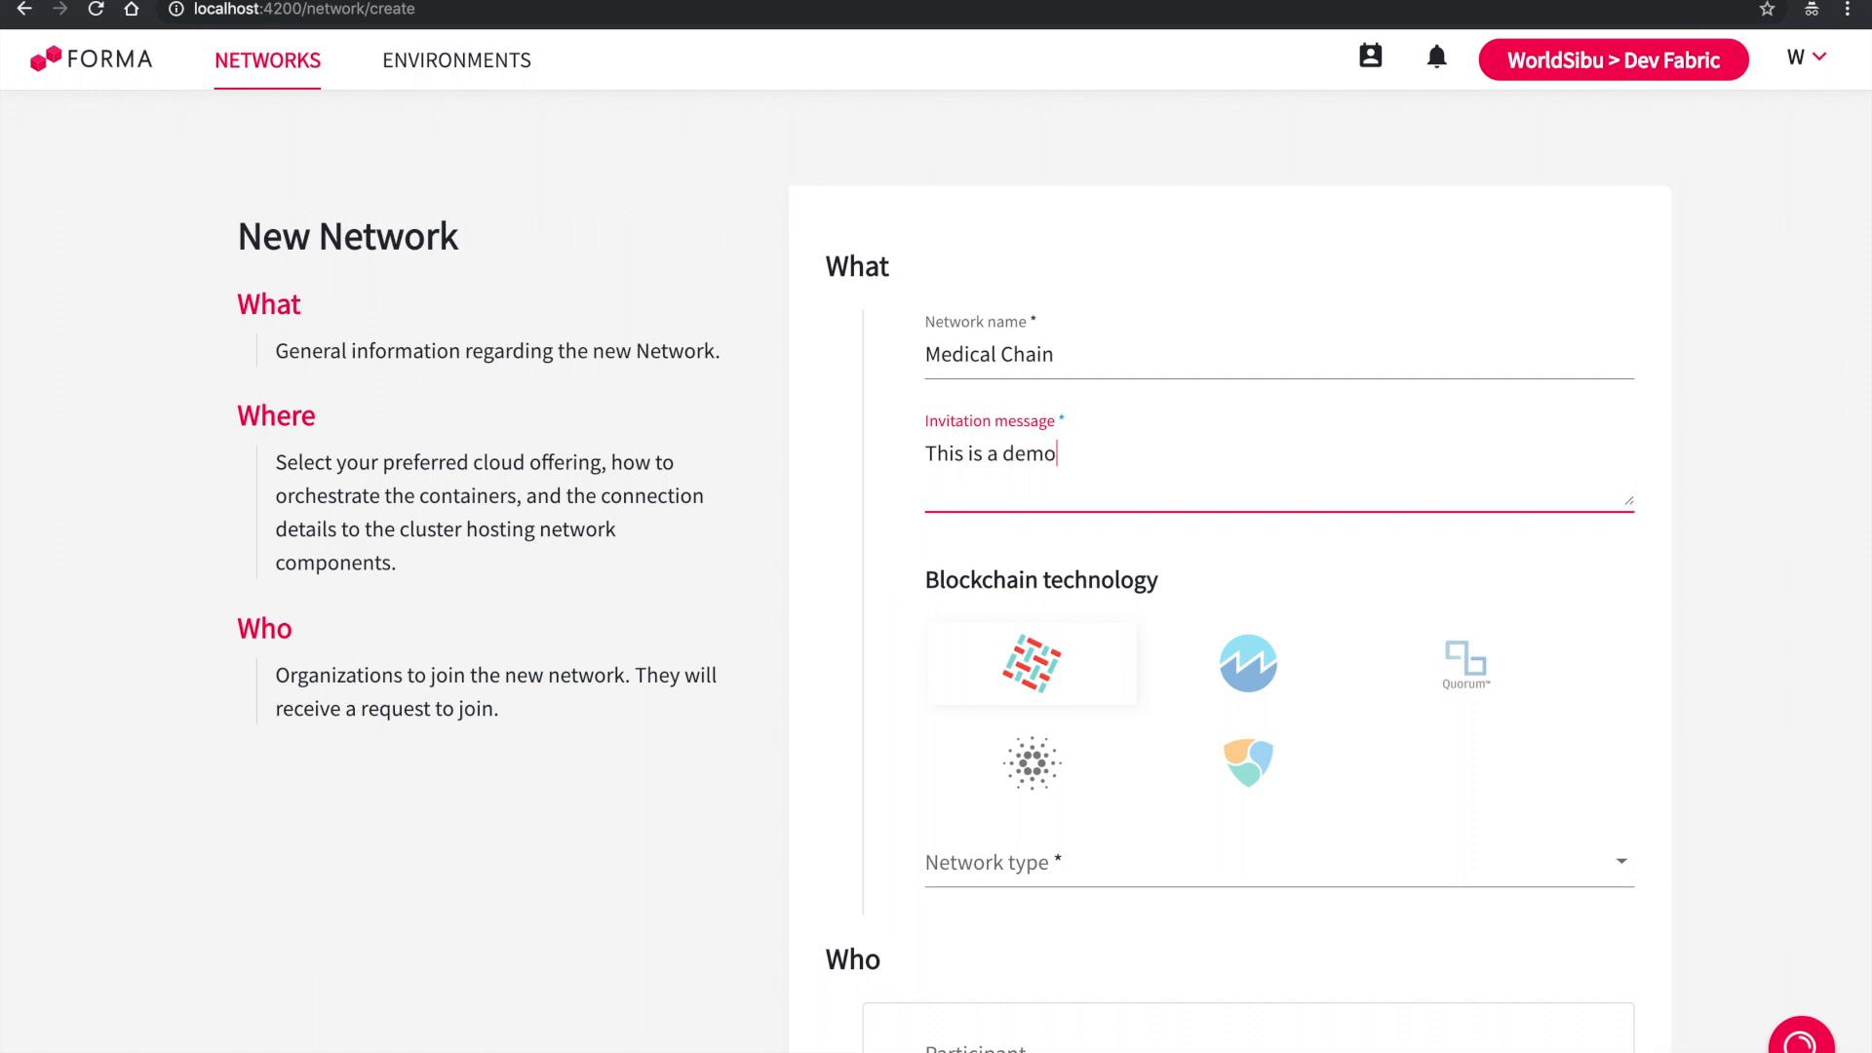
Step: Choose Fabric as the blockchain technology and Single cloud network as the network type
scroll(1065, 677, "down", 4)
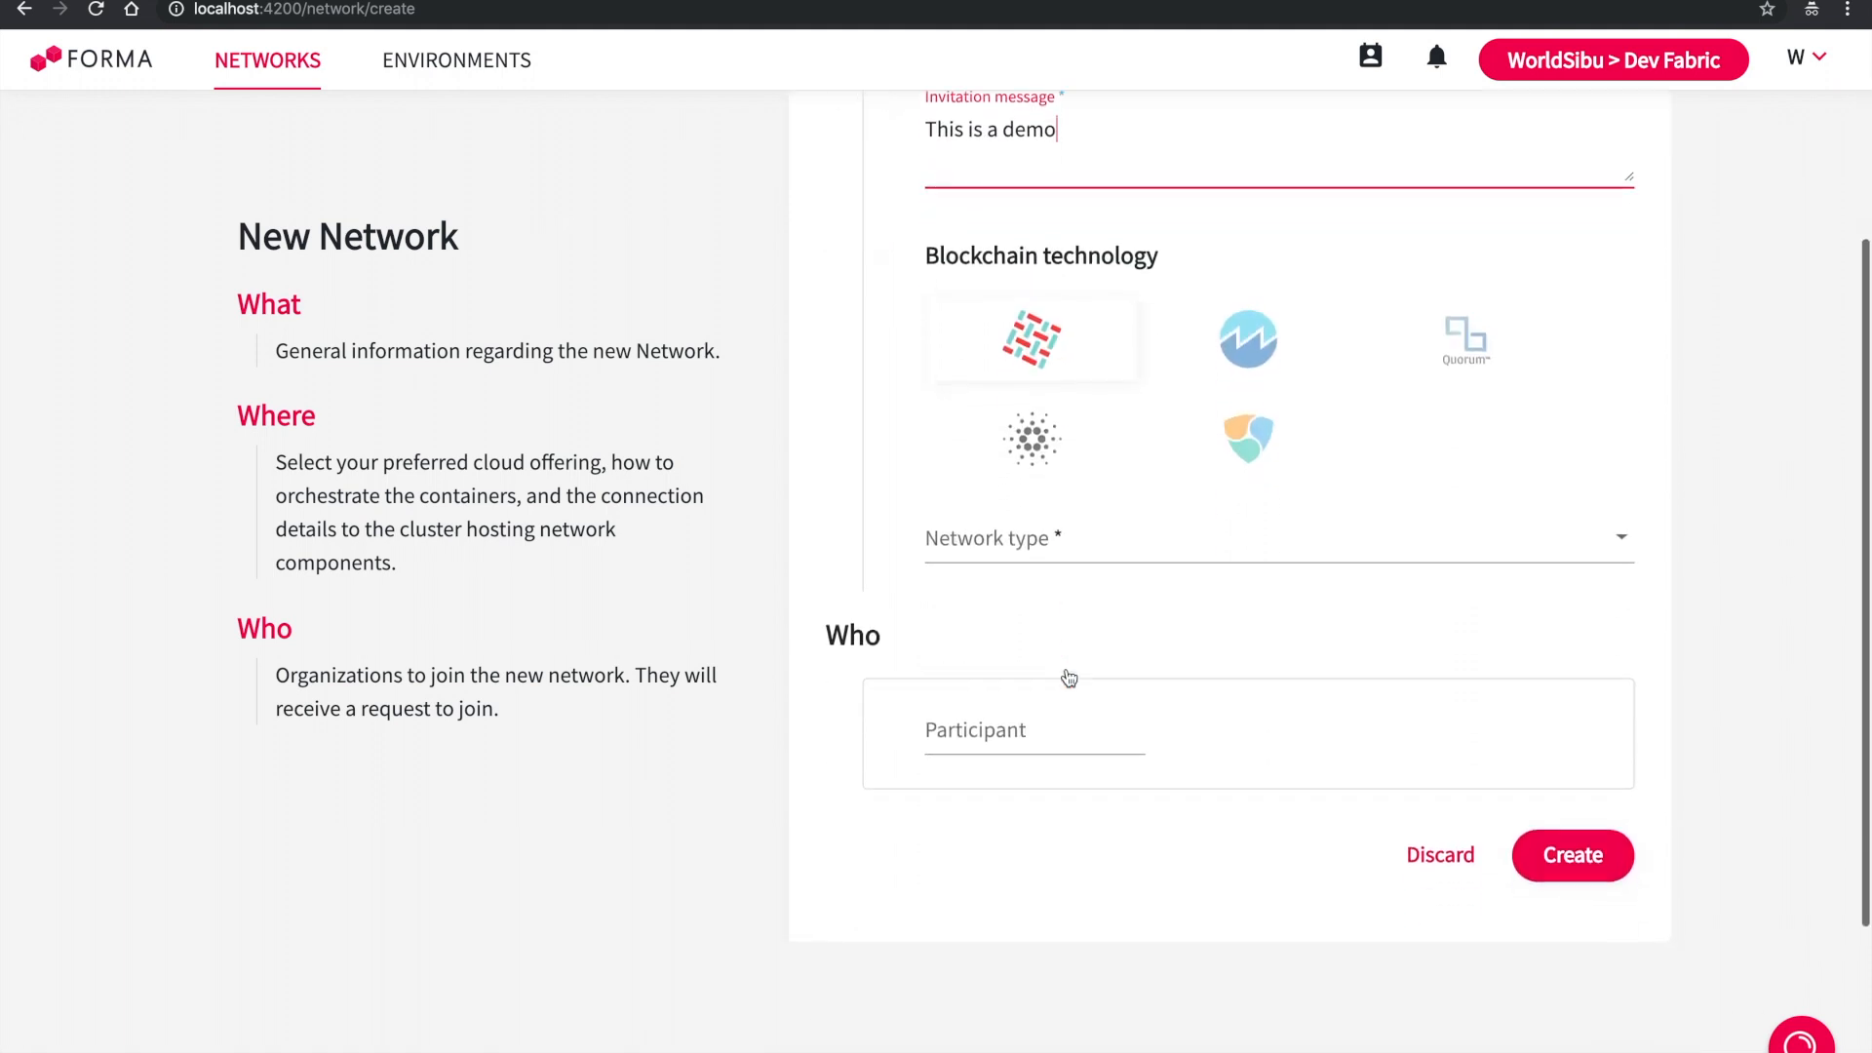
left_click(1118, 356)
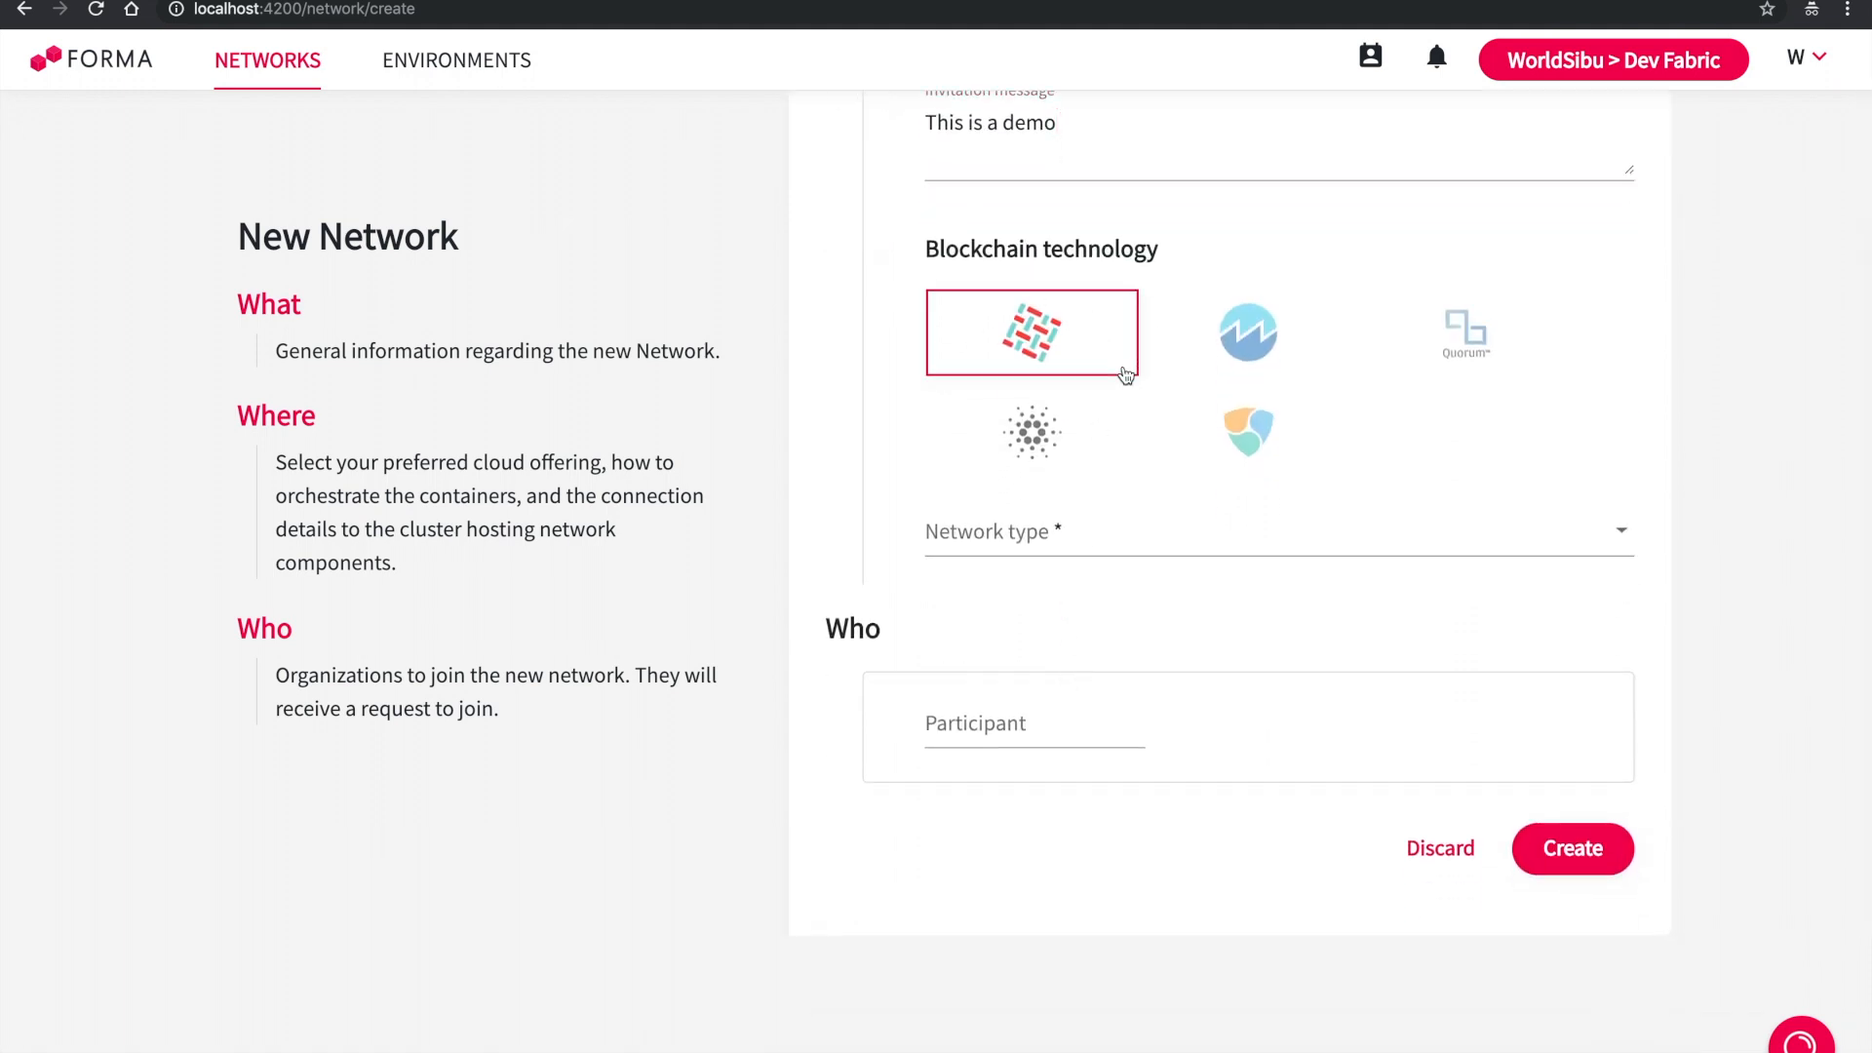
left_click(1074, 536)
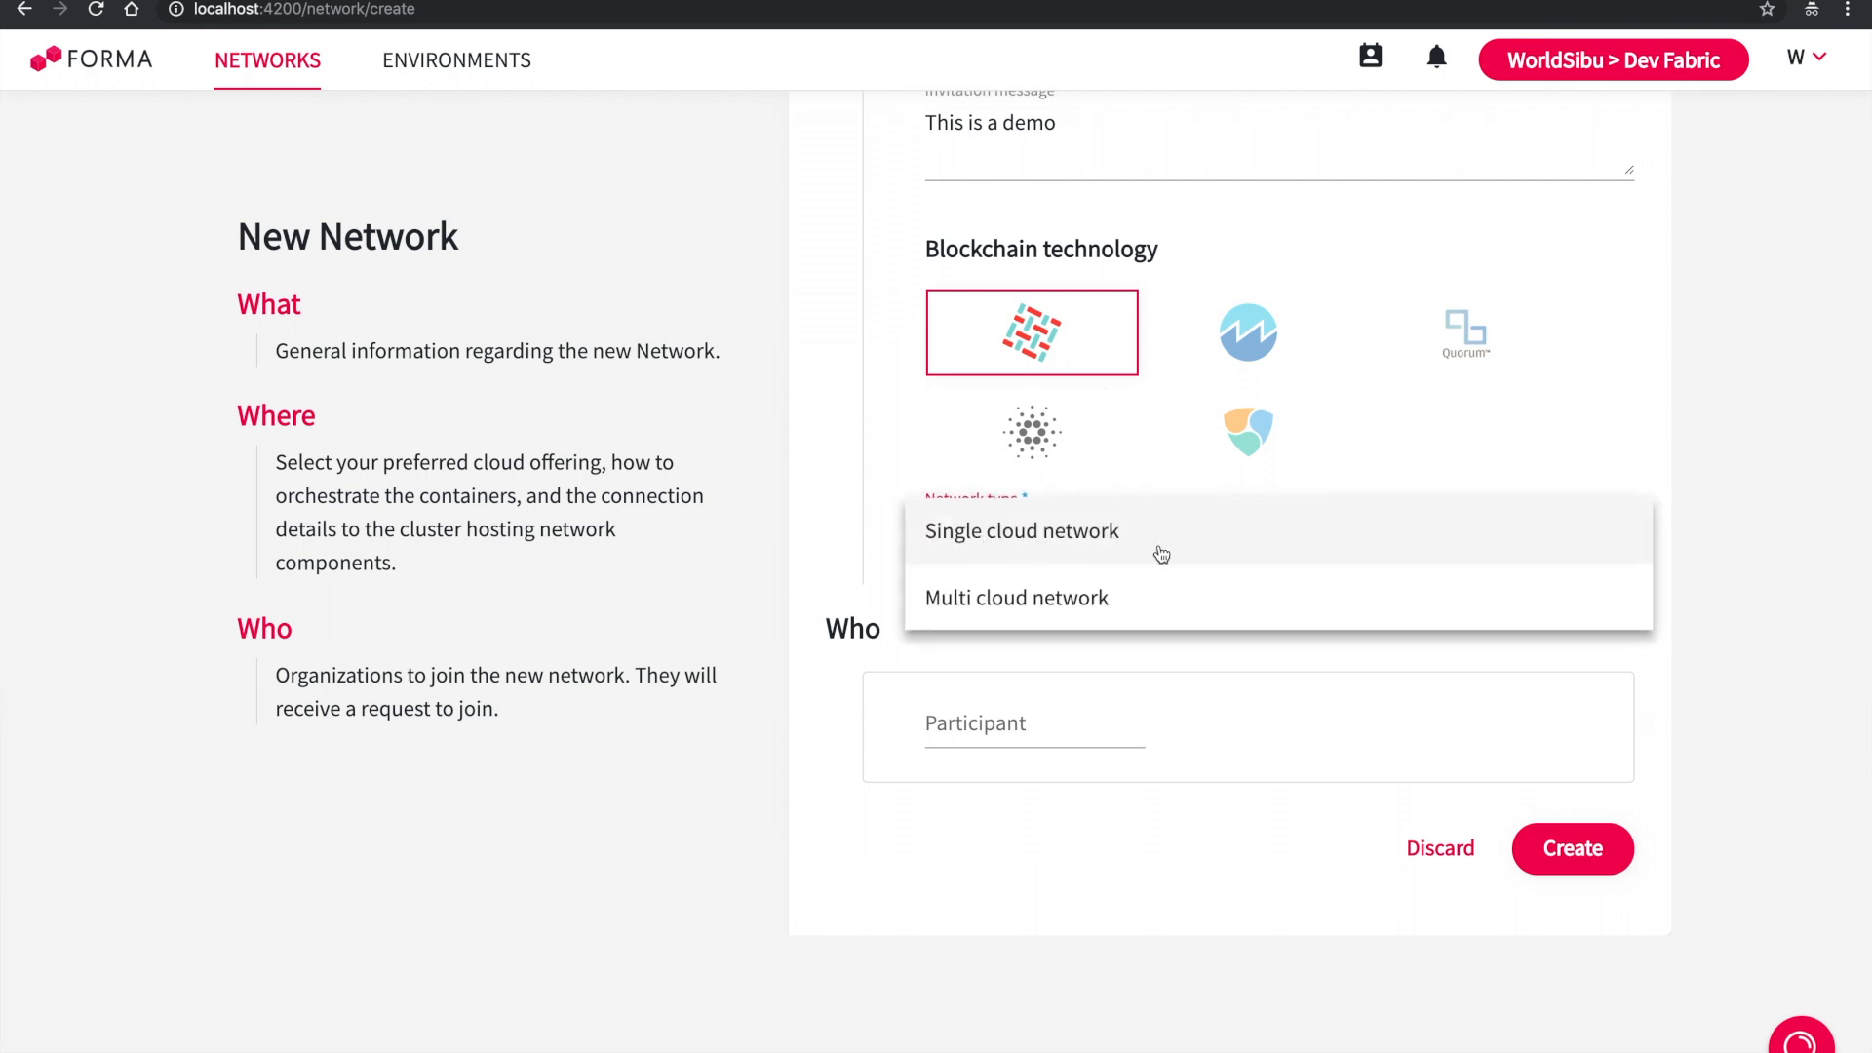
left_click(1170, 552)
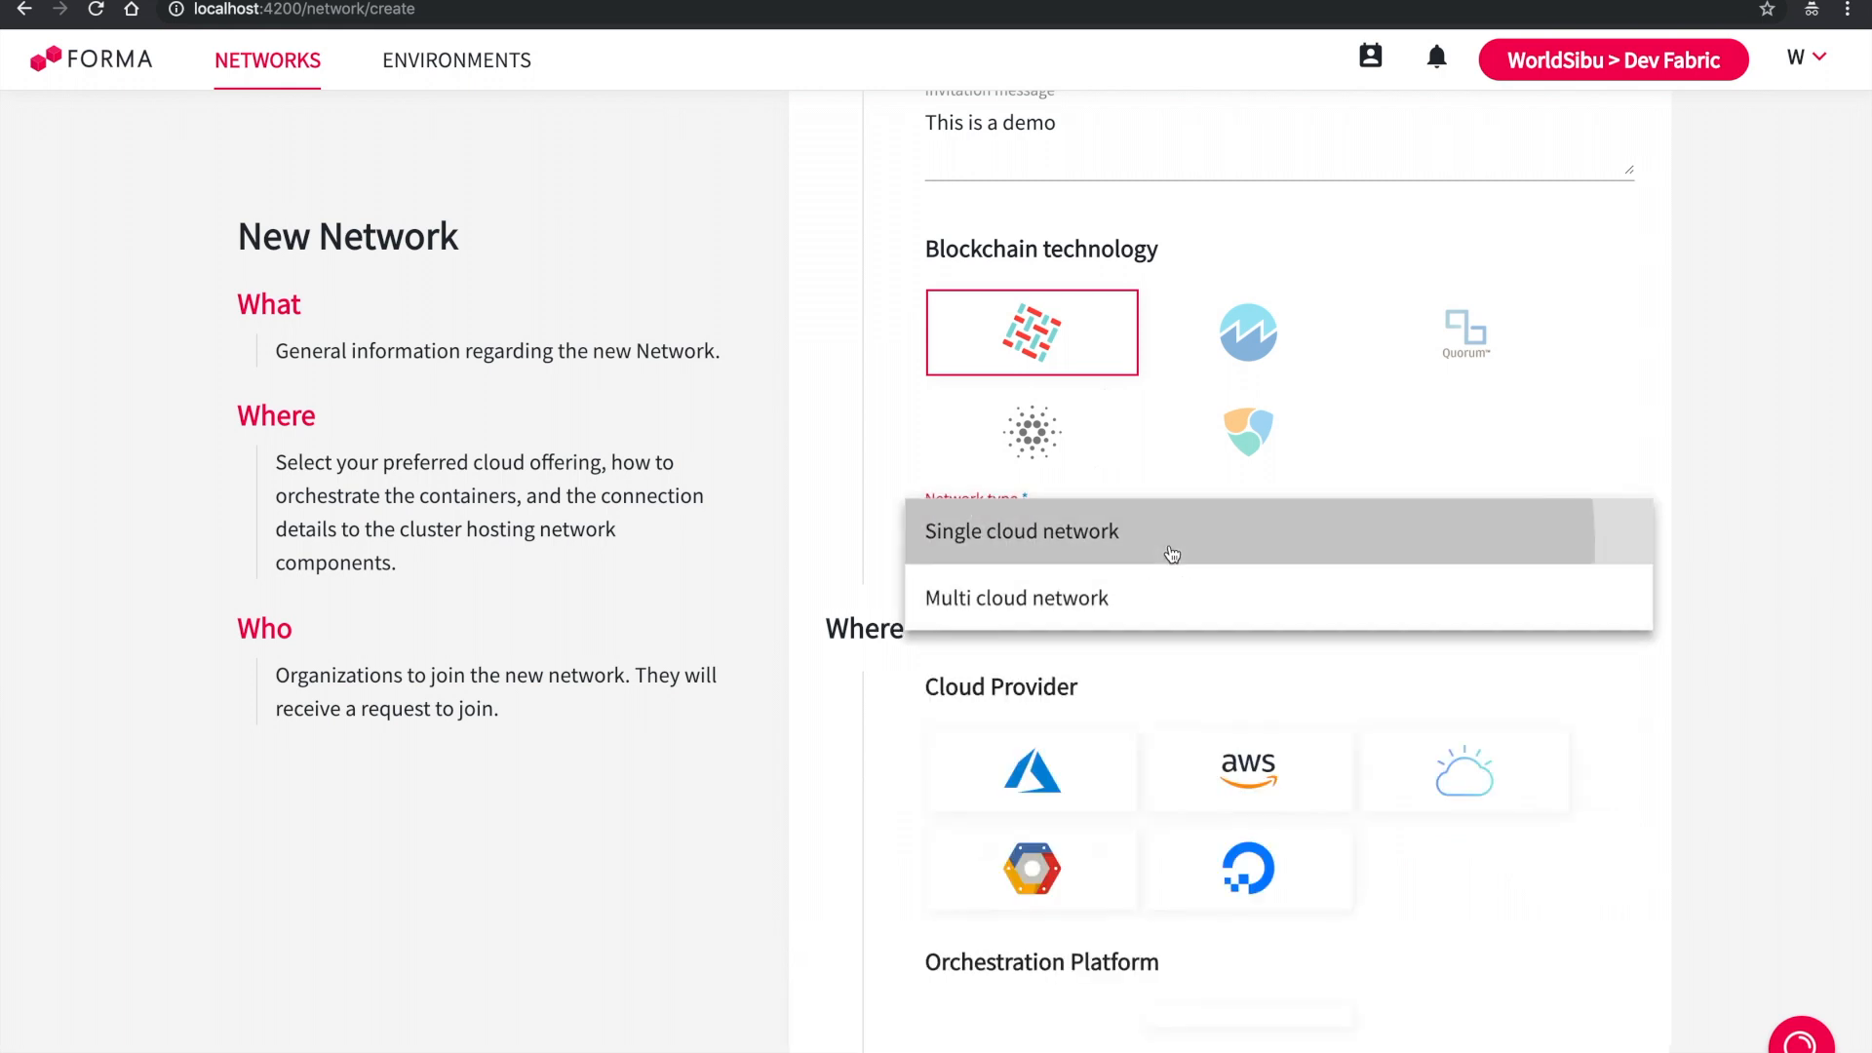
Step: Choose Azure as the cloud provider and Kubernetes as the orchestration platform
scroll(1172, 555, "down", 3)
scroll(1172, 555, "down", 4)
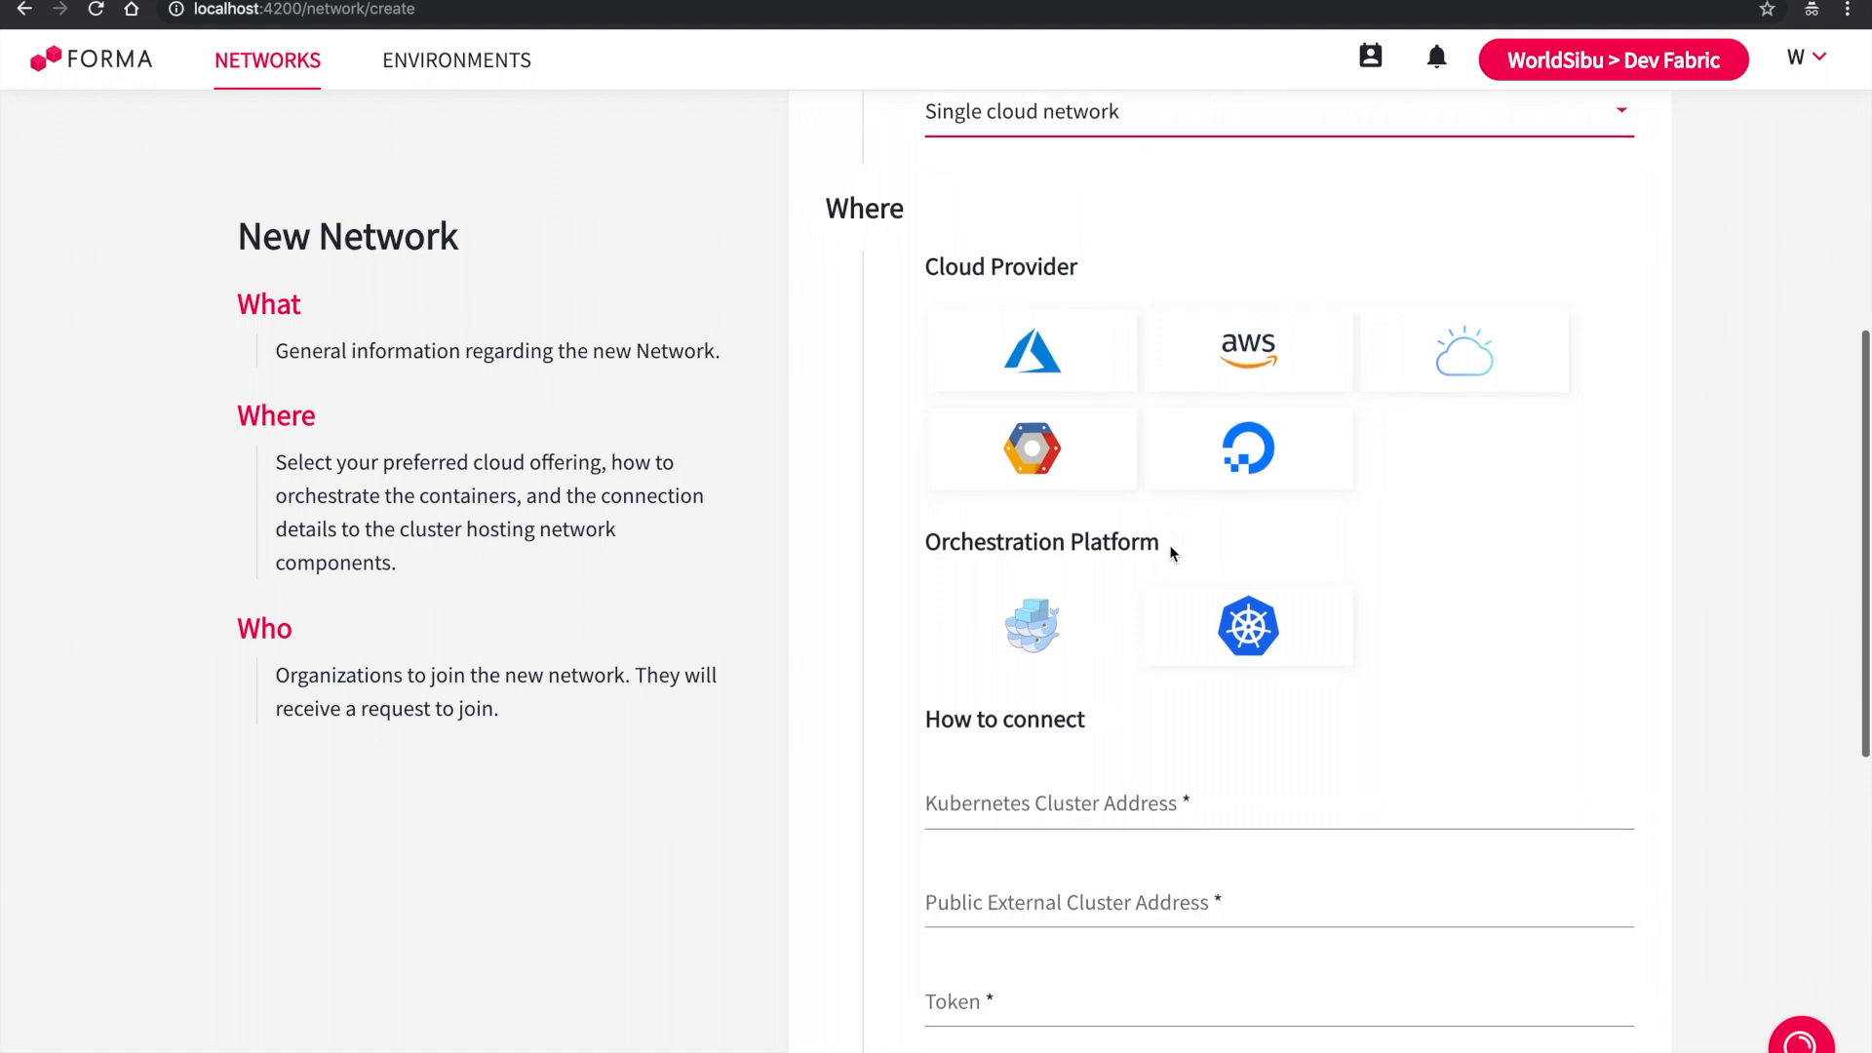
left_click(1100, 255)
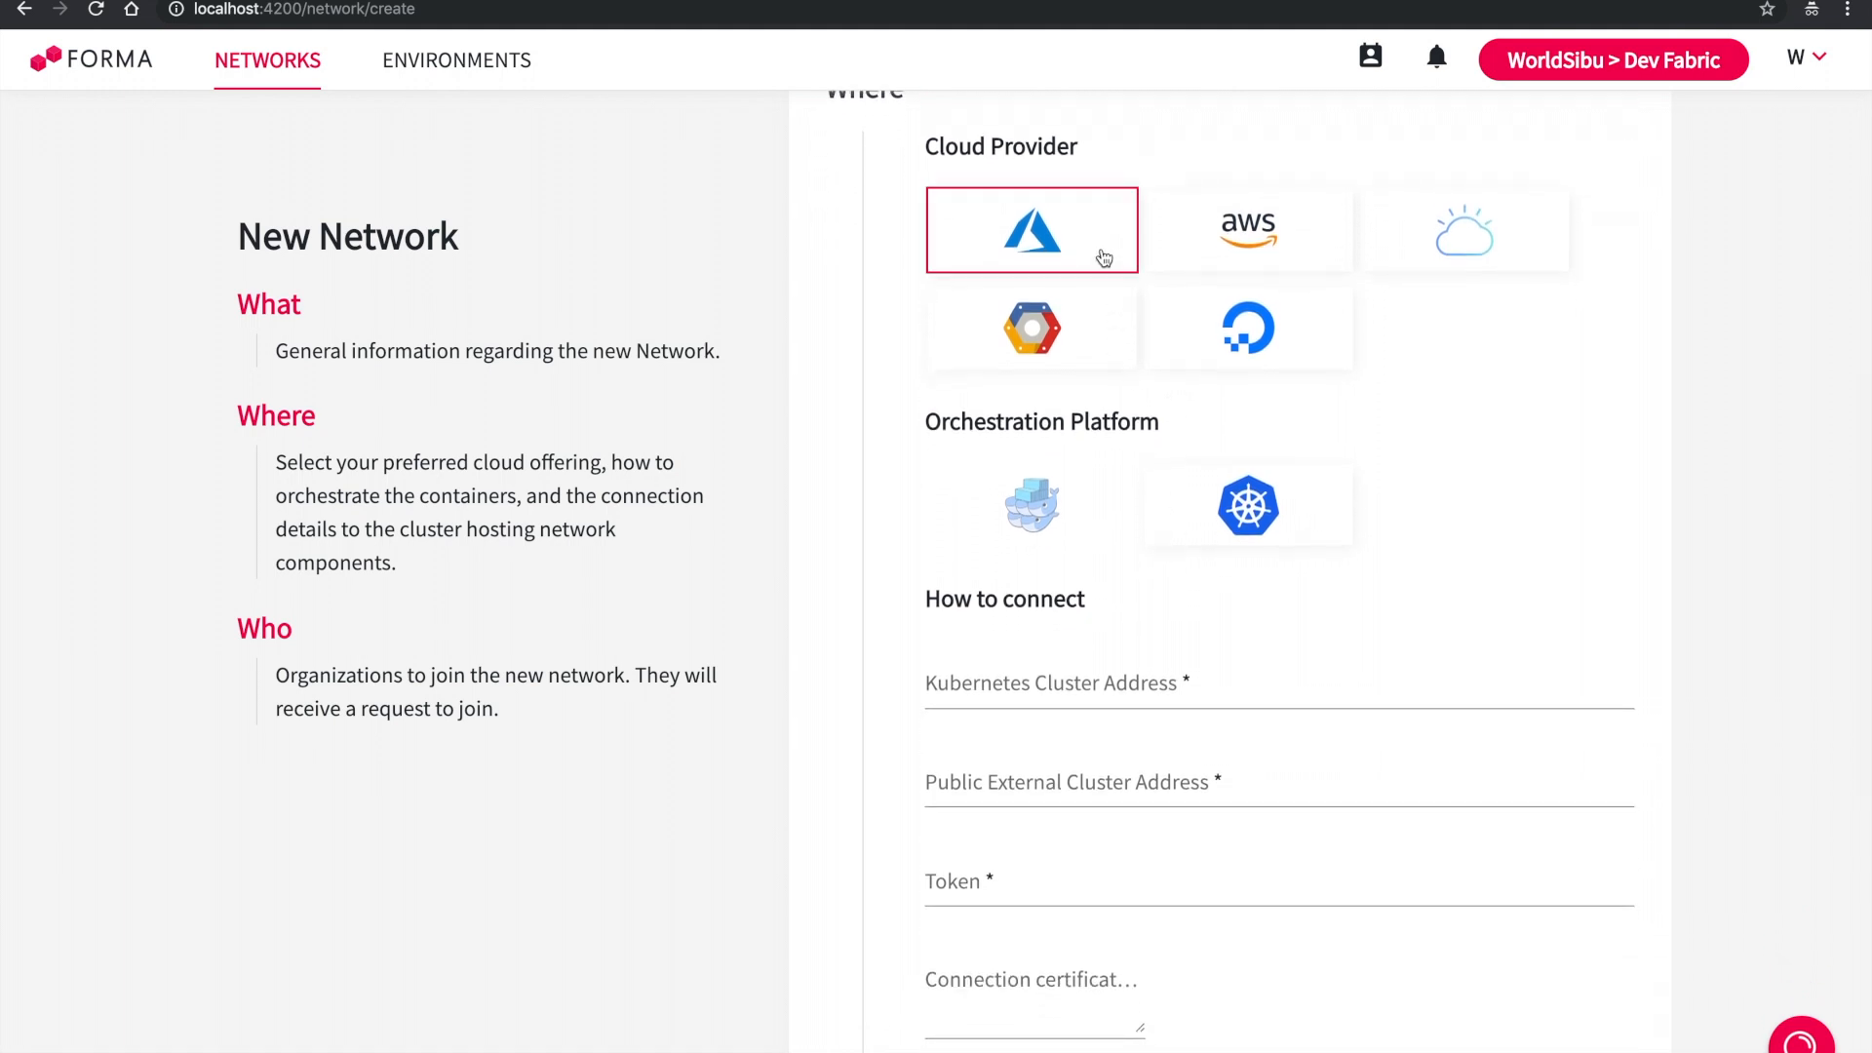
left_click(1175, 505)
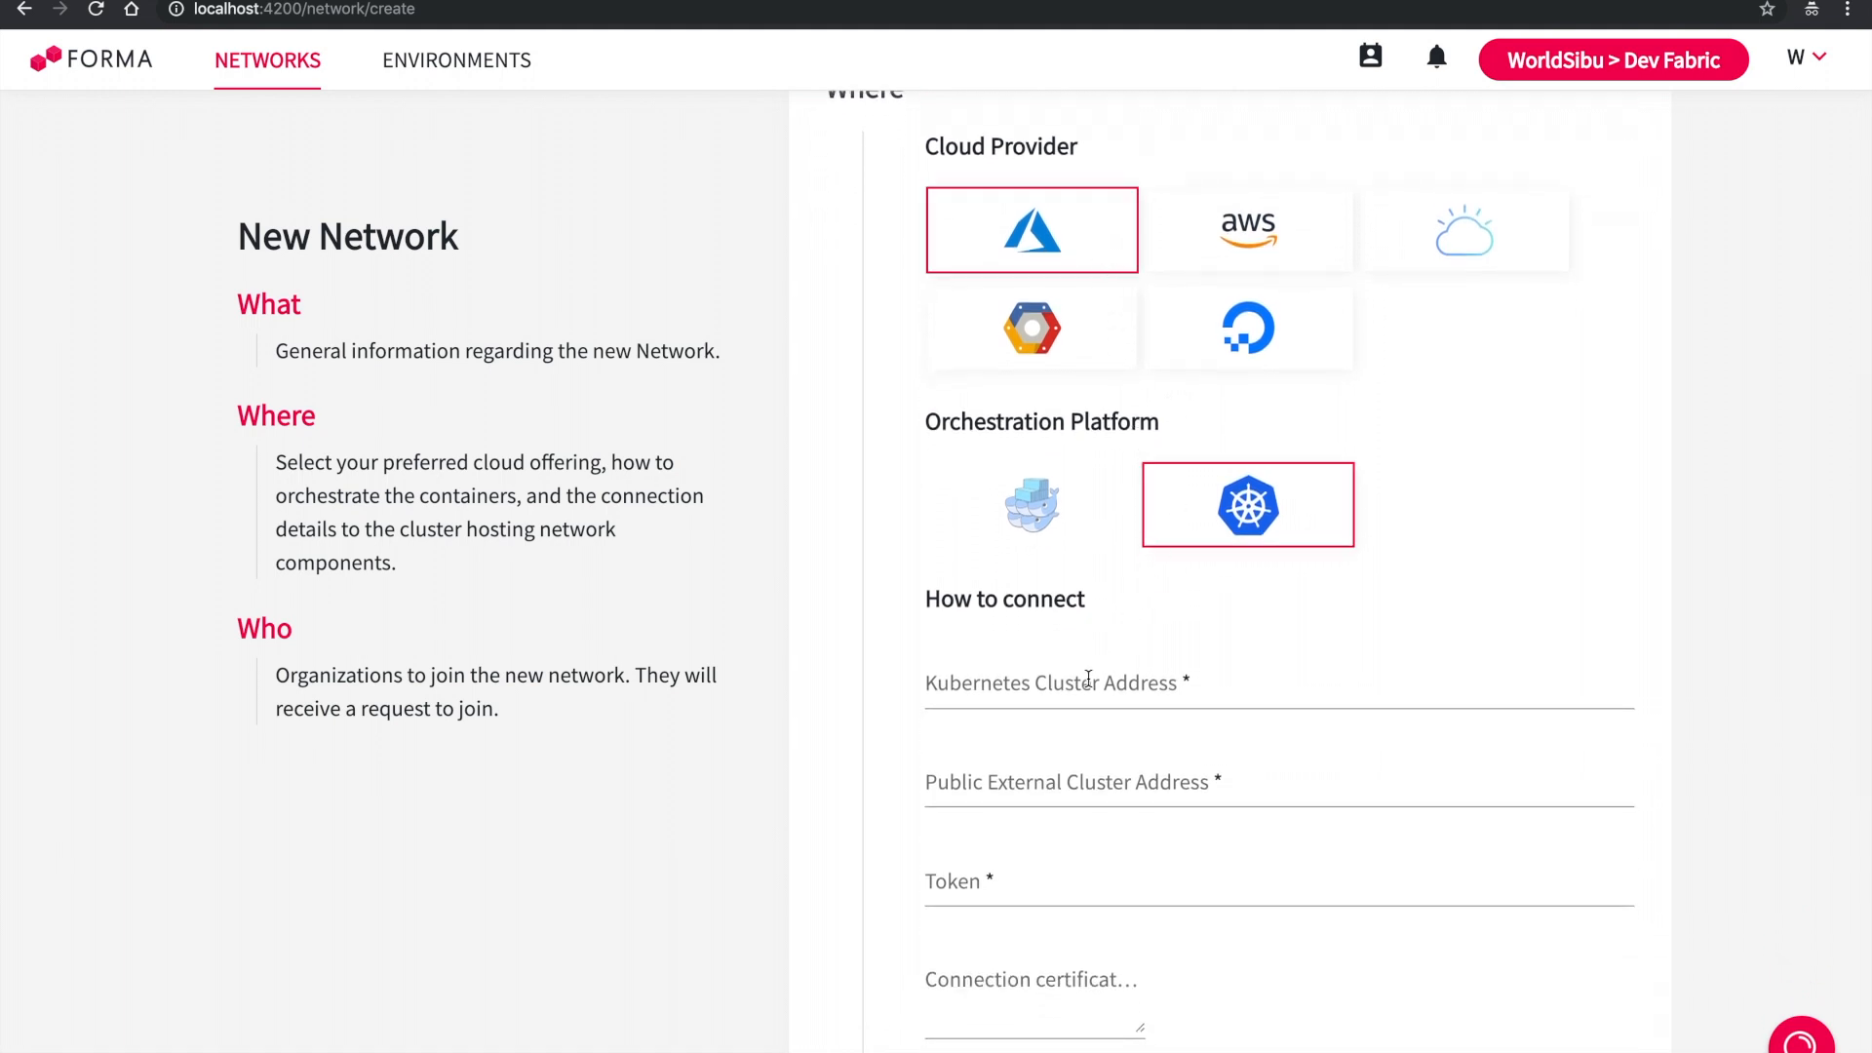
Step: Set both the Kubernetes cluster address and the public external cluster address to 192.168.99.100
left_click(1111, 683)
type("192.168.99.100")
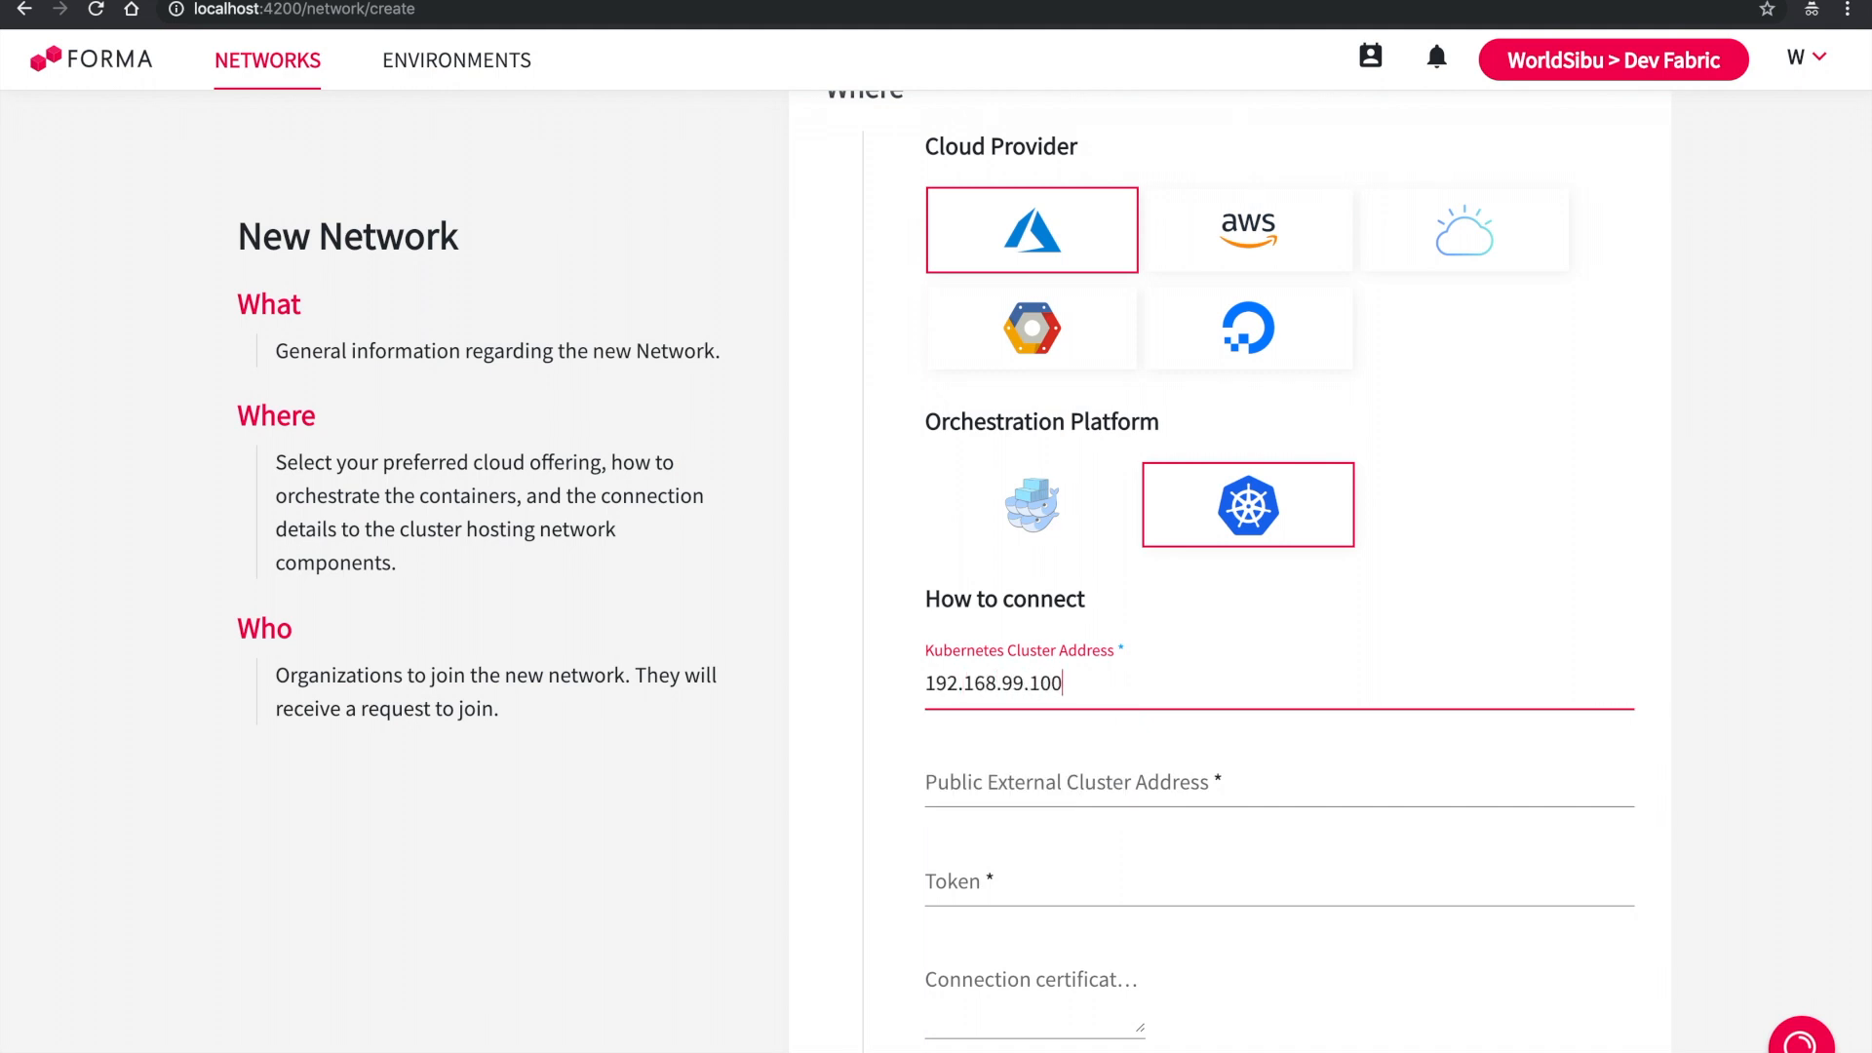
key("ctrl+a")
key("ctrl+c")
left_click(1157, 793)
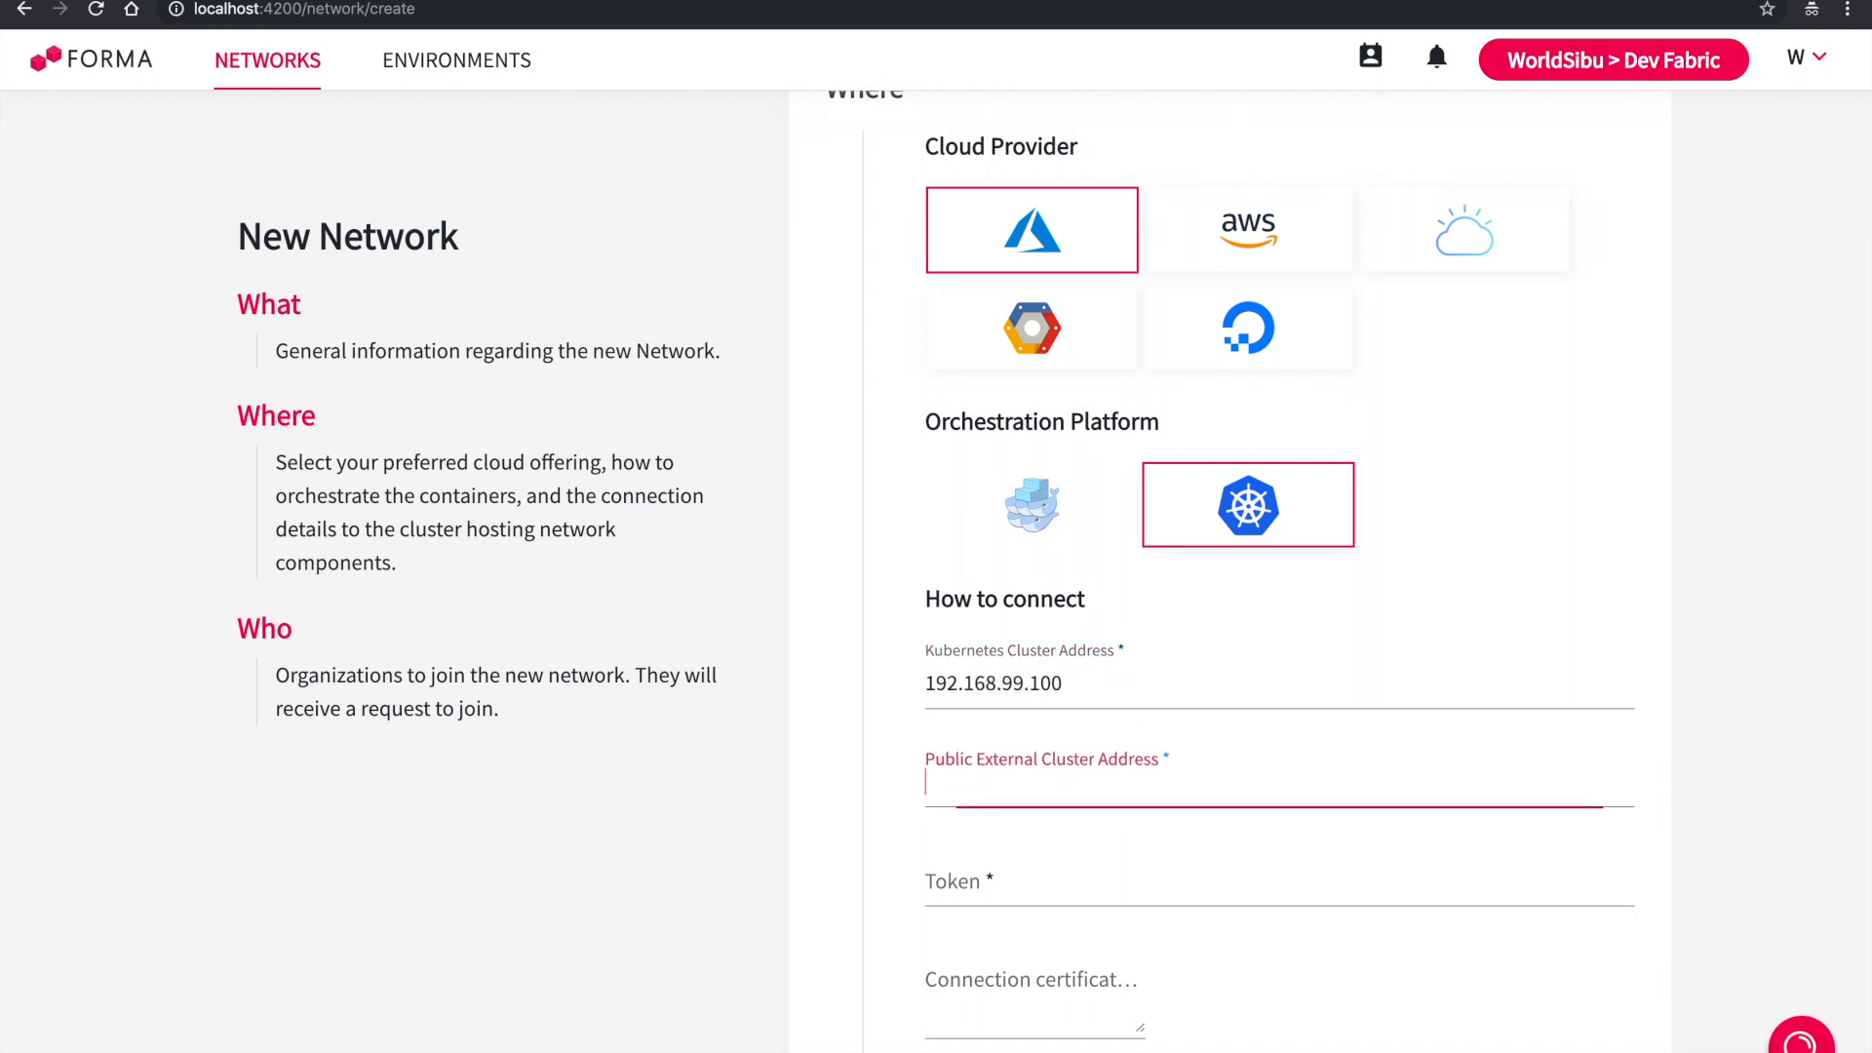
key("ctrl+v")
Step: Enter the cluster access token and fill in the connection certificate content with X
left_click(1080, 865)
scroll(1079, 865, "down", 2)
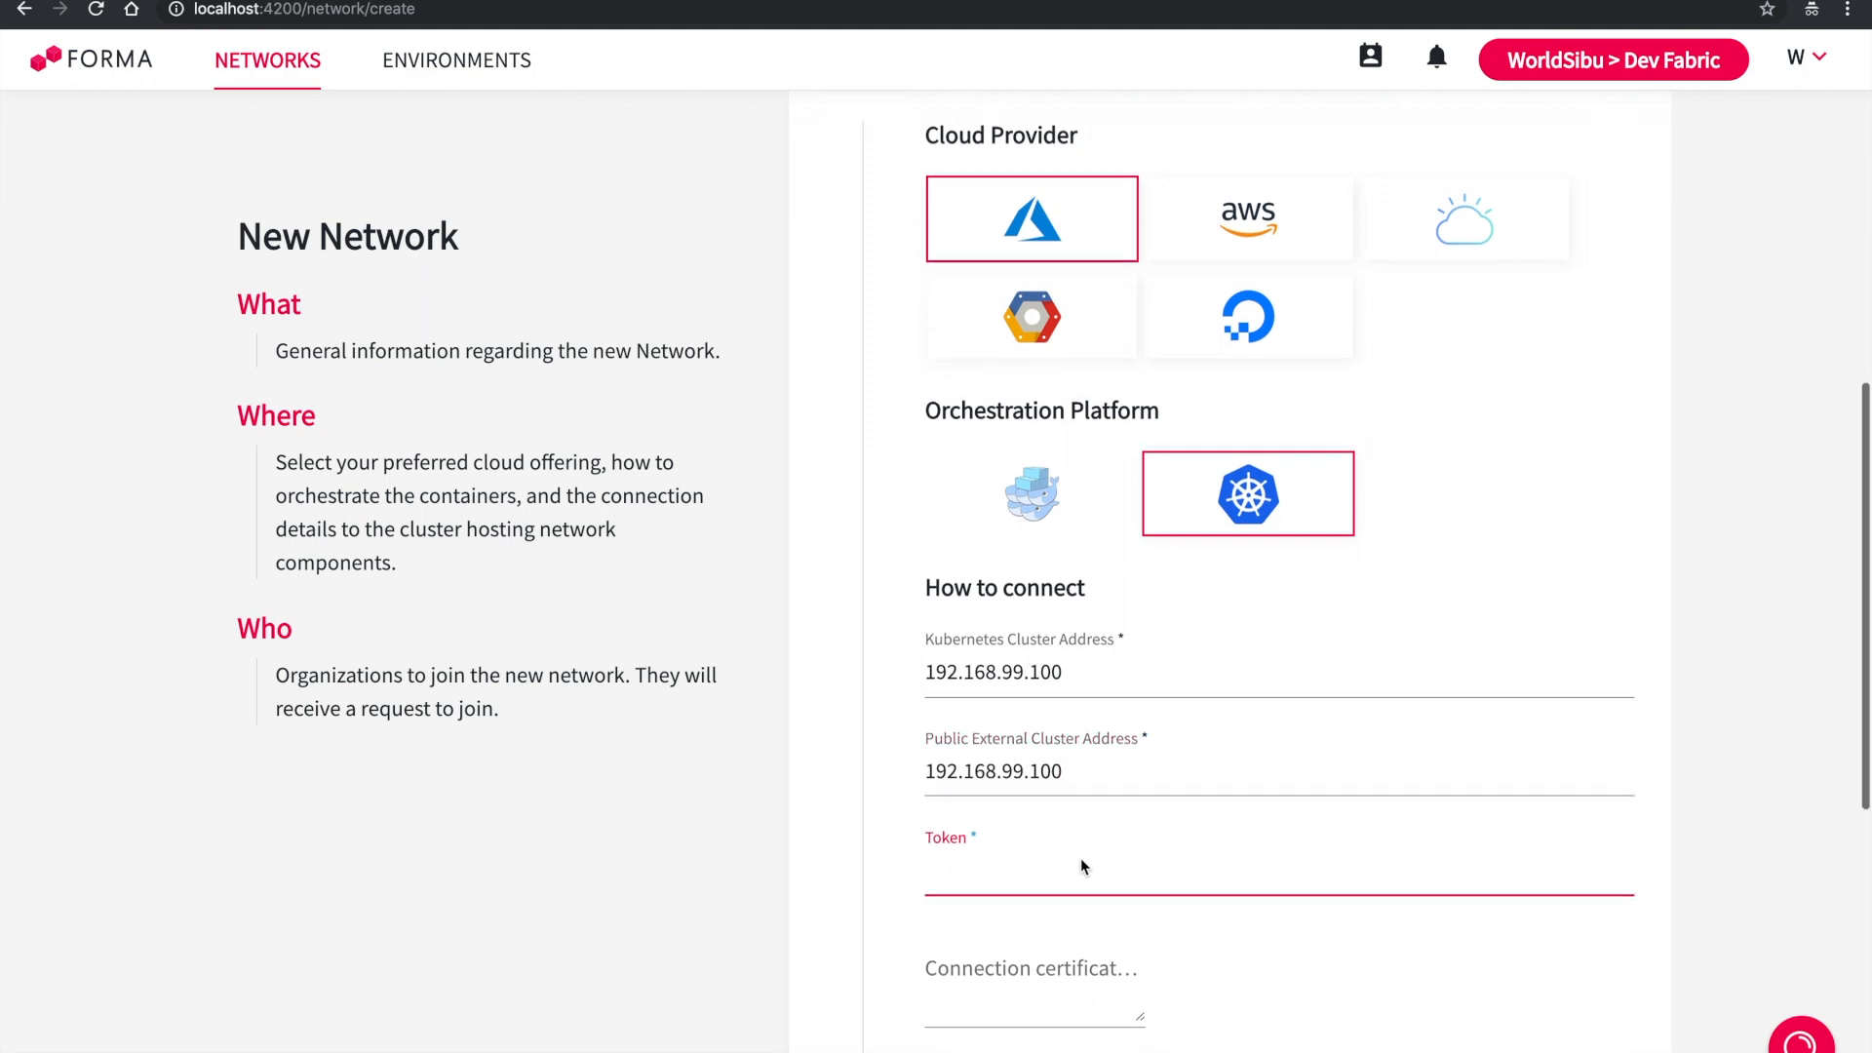
type("a")
left_click(1056, 803)
type("X")
Step: Add World Bank as a participant and create the network proposal
scroll(1056, 798, "down", 3)
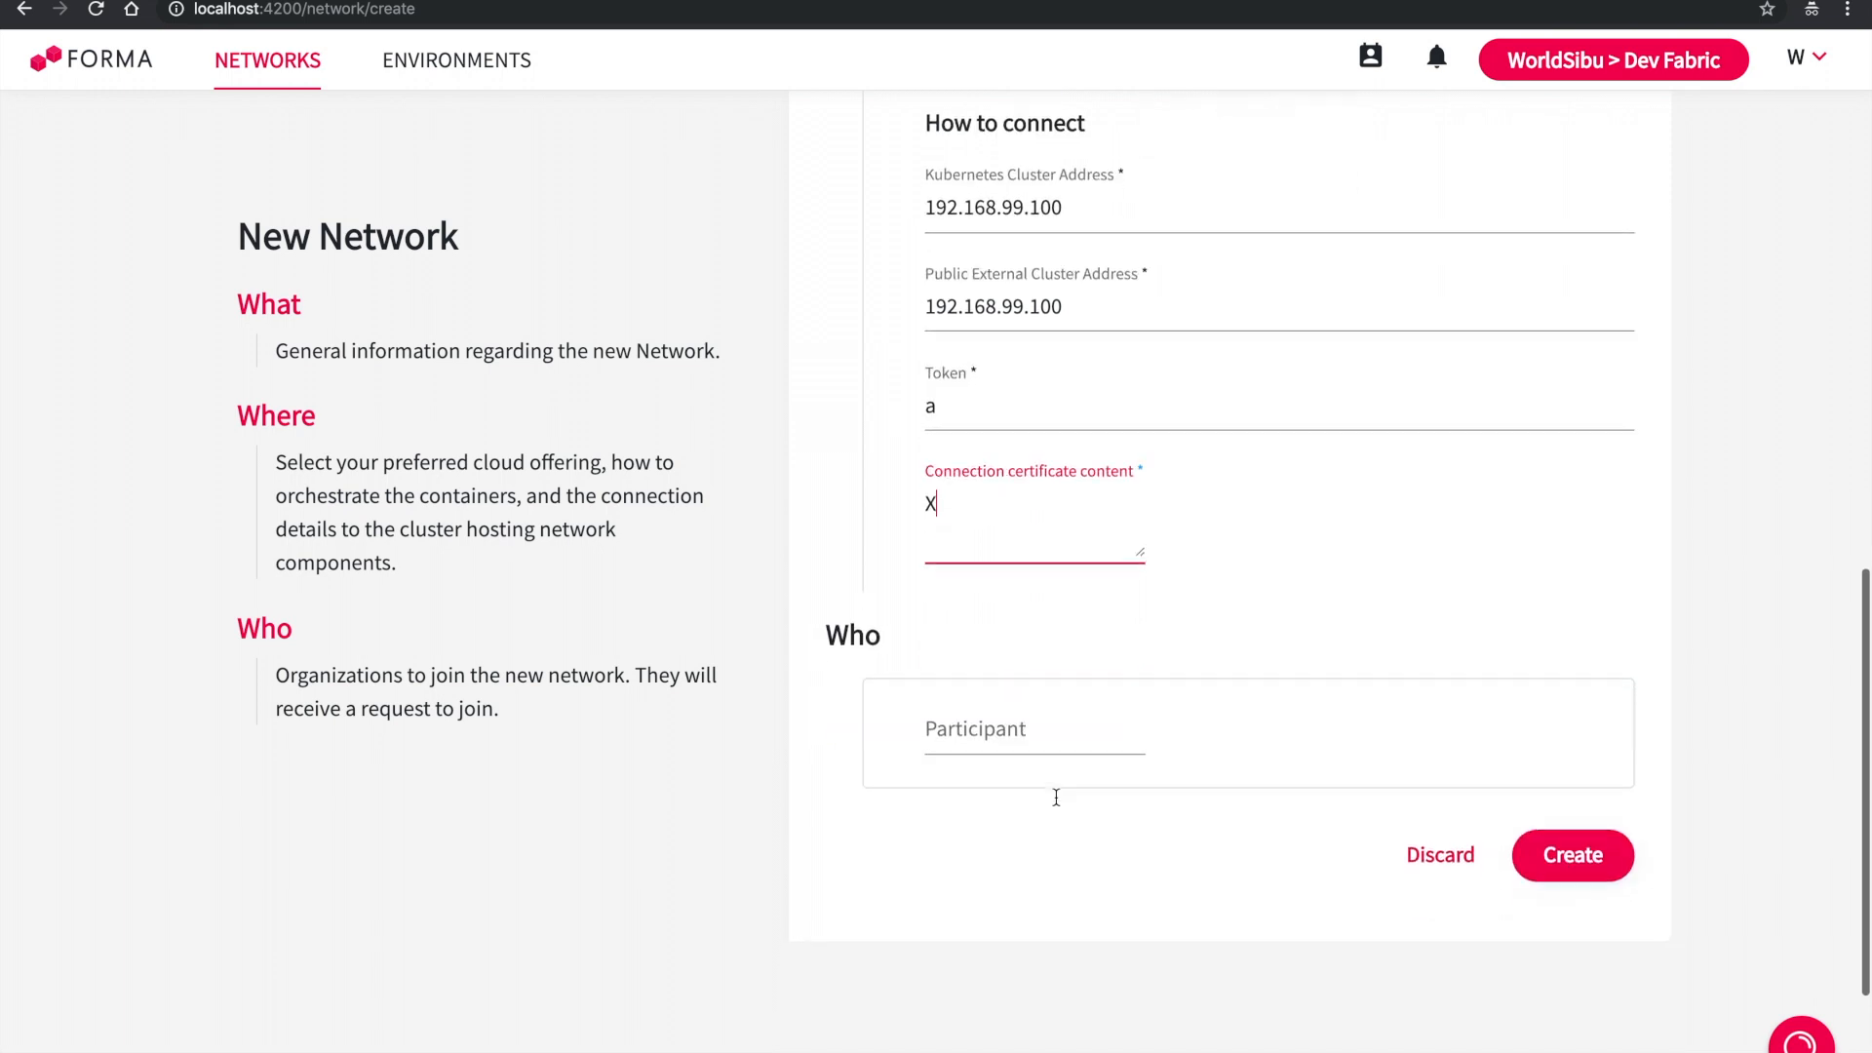
left_click(1021, 696)
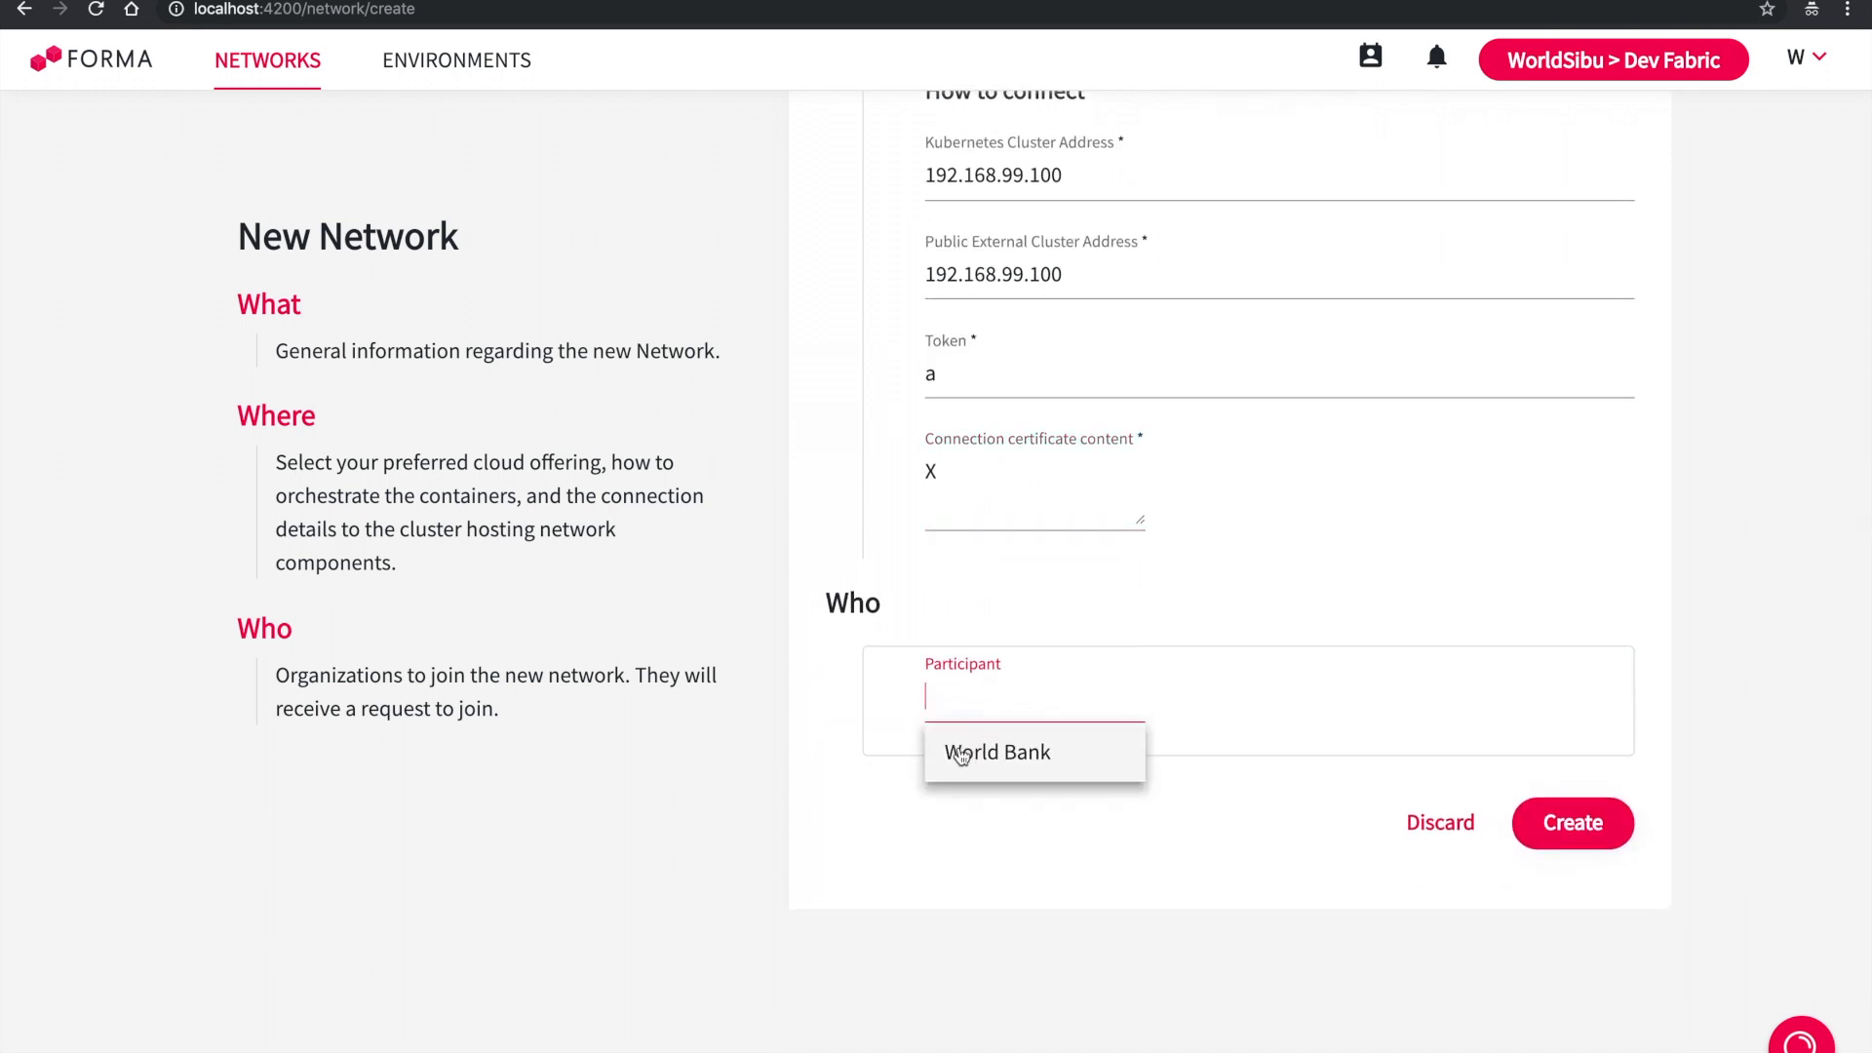
left_click(1093, 762)
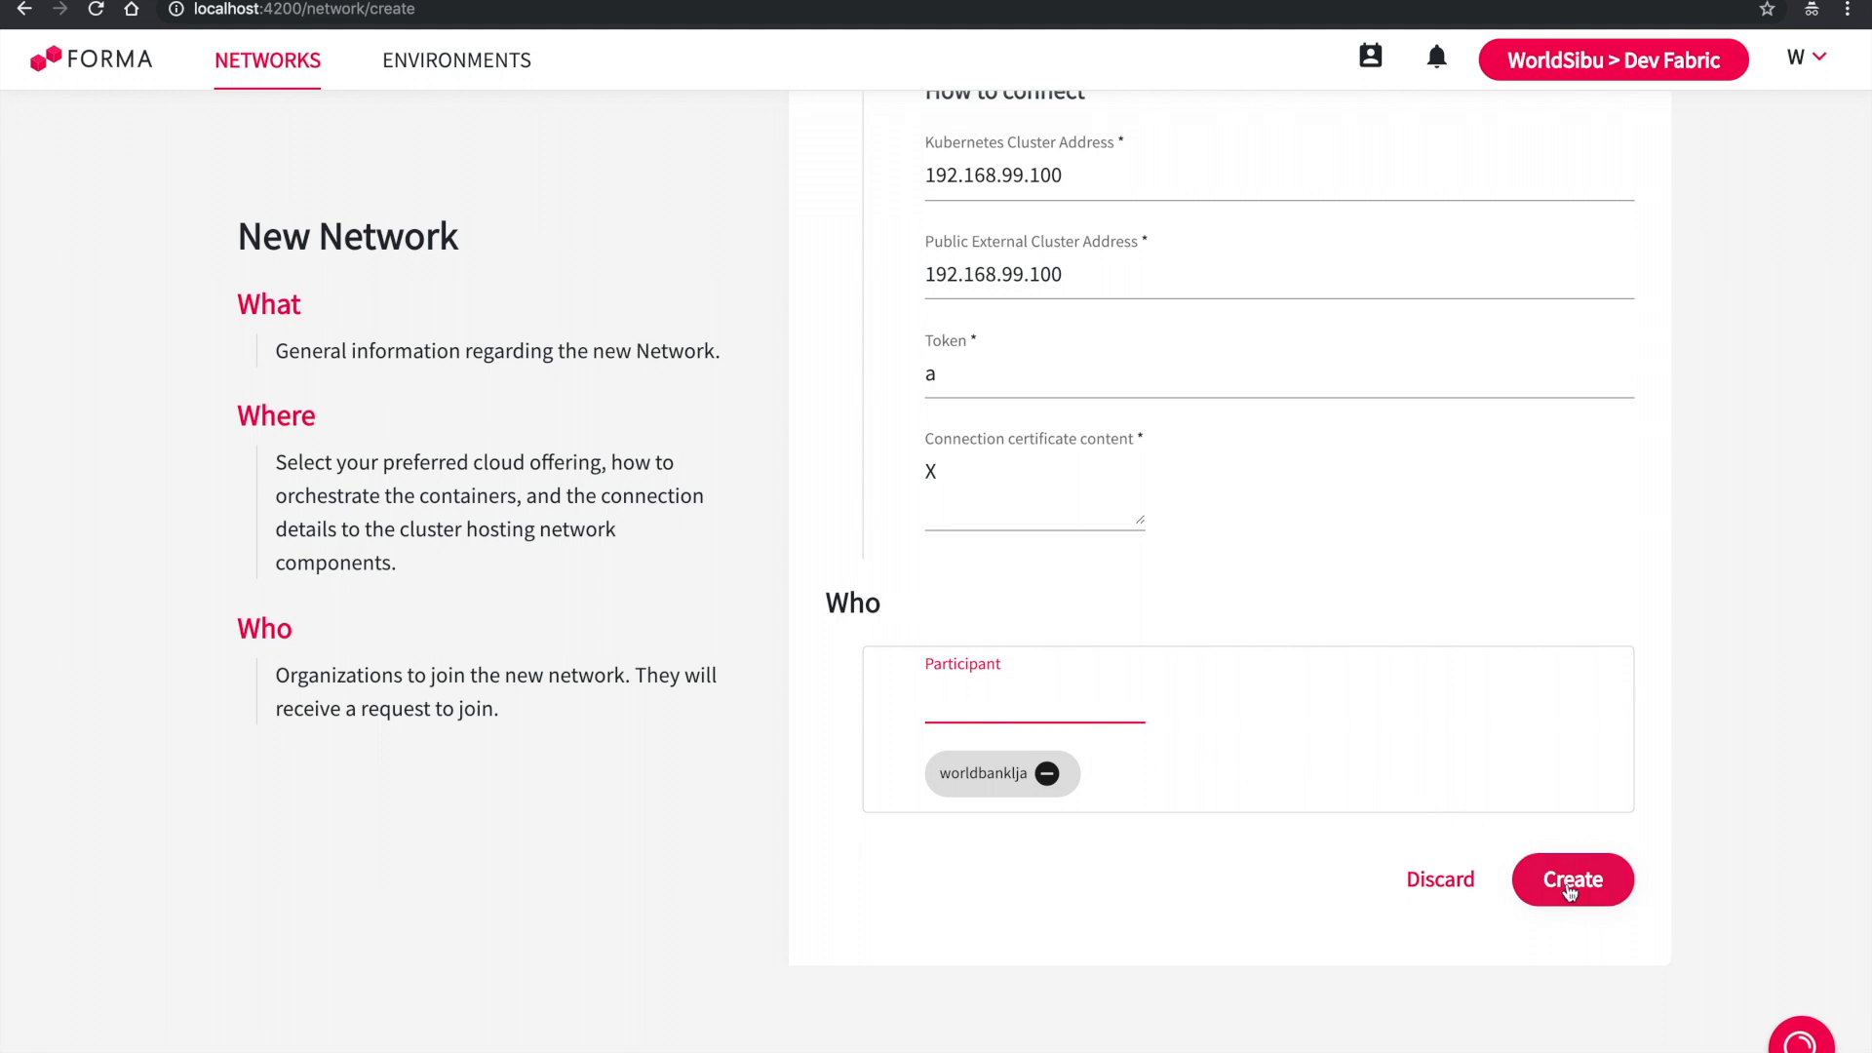
left_click(1621, 902)
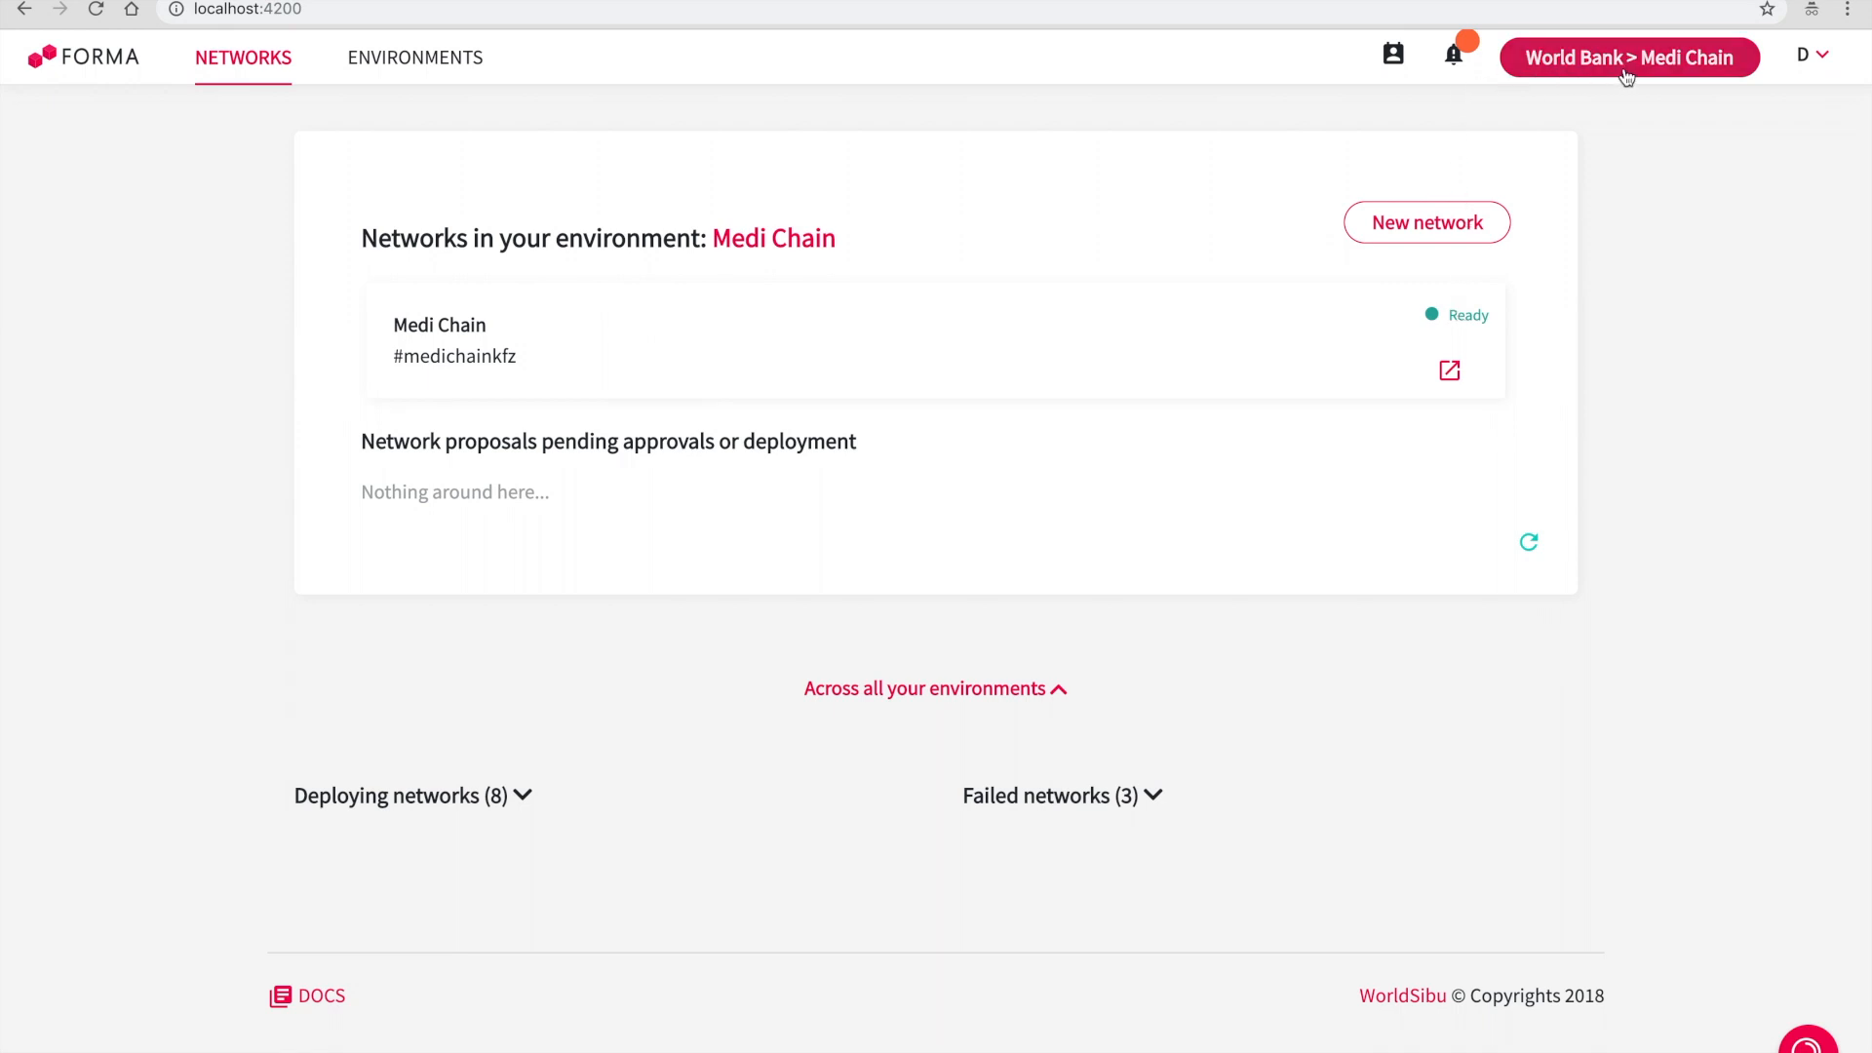
Step: In World Bank's session, review the details of the Medical Chain join request and accept it
left_click(1452, 55)
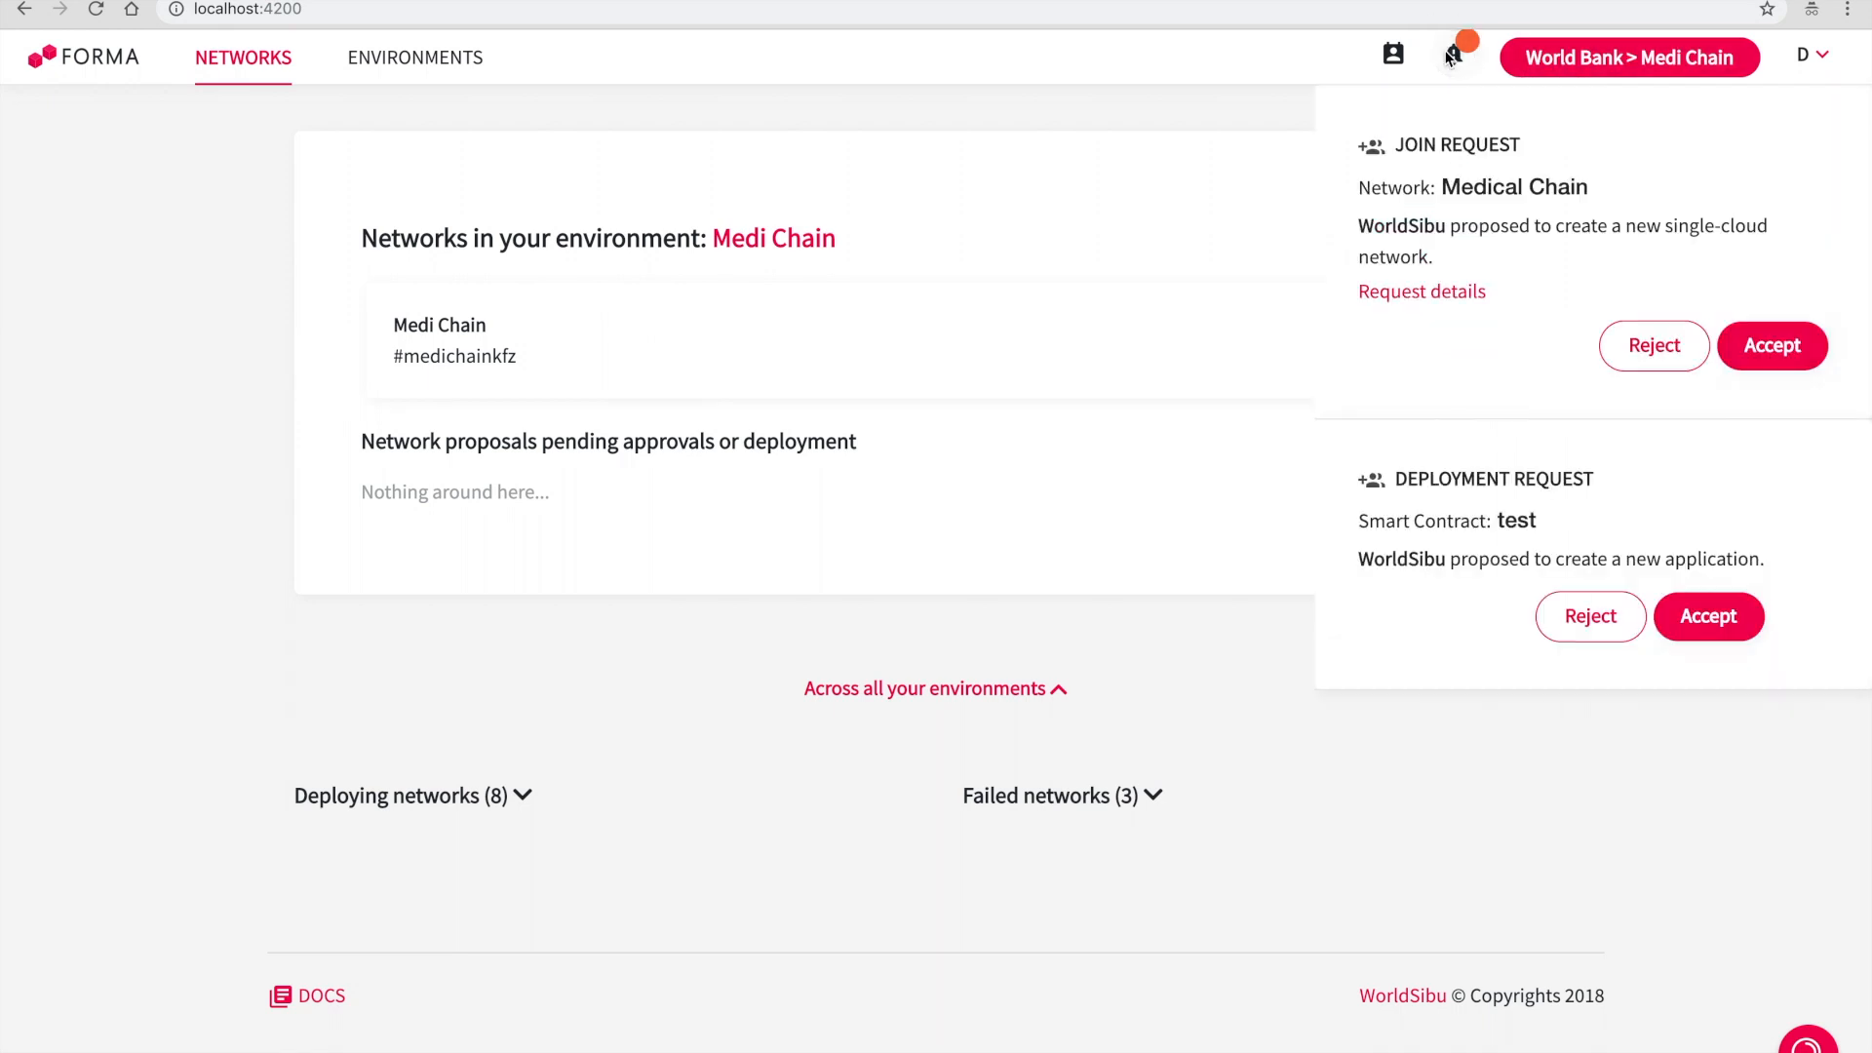
left_click_drag(1443, 186, 1576, 187)
left_click(1445, 290)
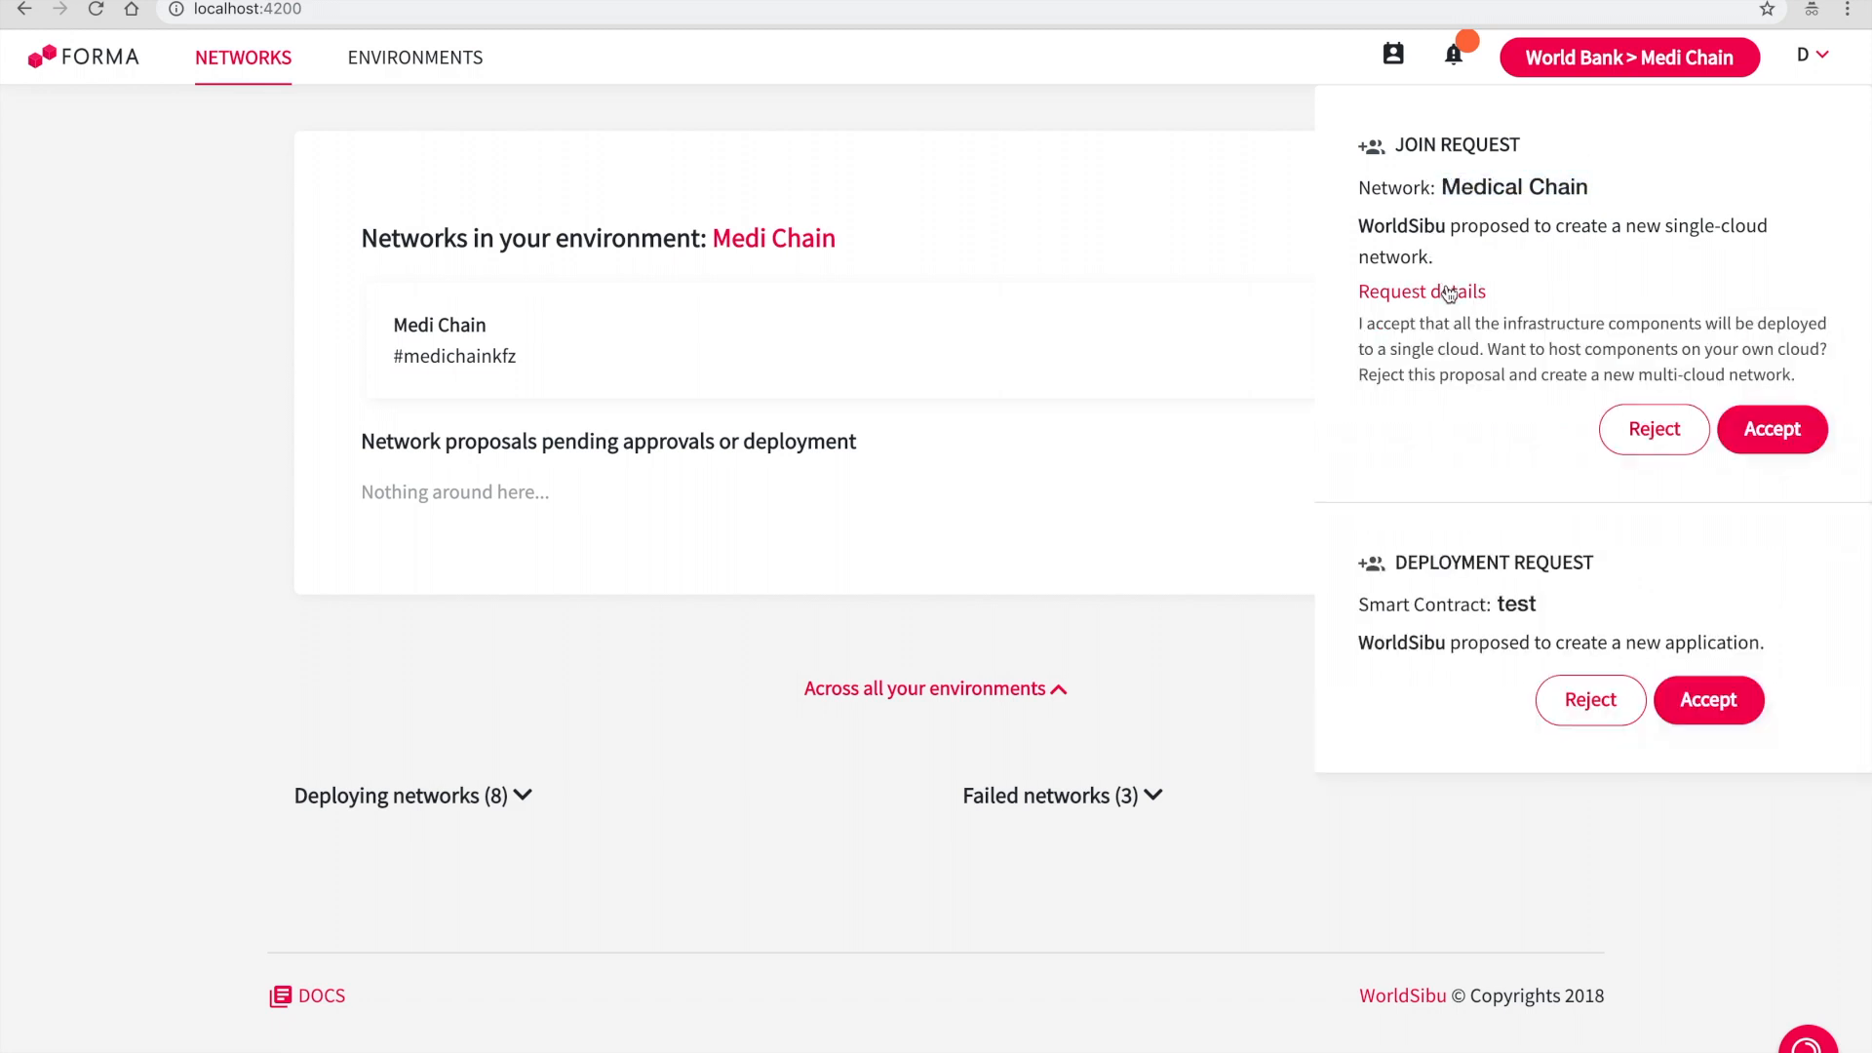
left_click(1766, 430)
left_click(1676, 461)
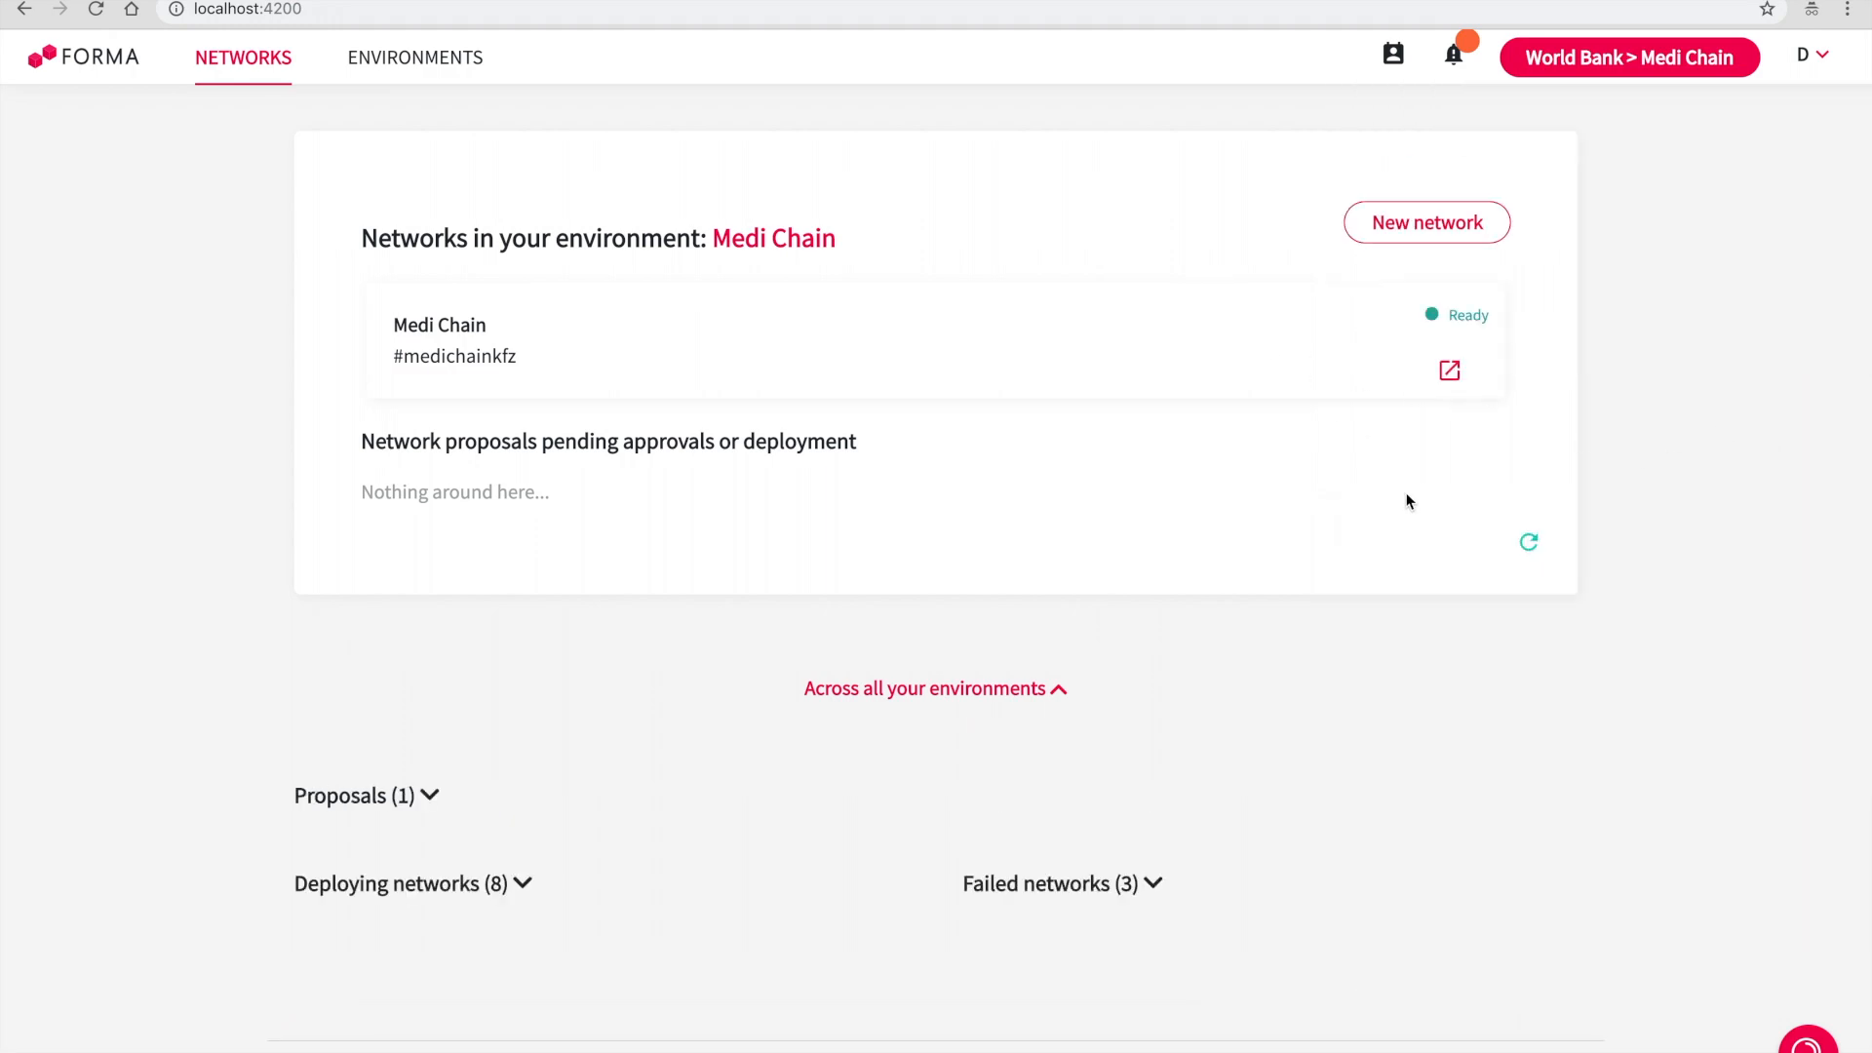
Step: Return to WorldSibu's session, refresh the Medical Chain proposal, agree to the terms and deploy the network
key("ctrl+Right")
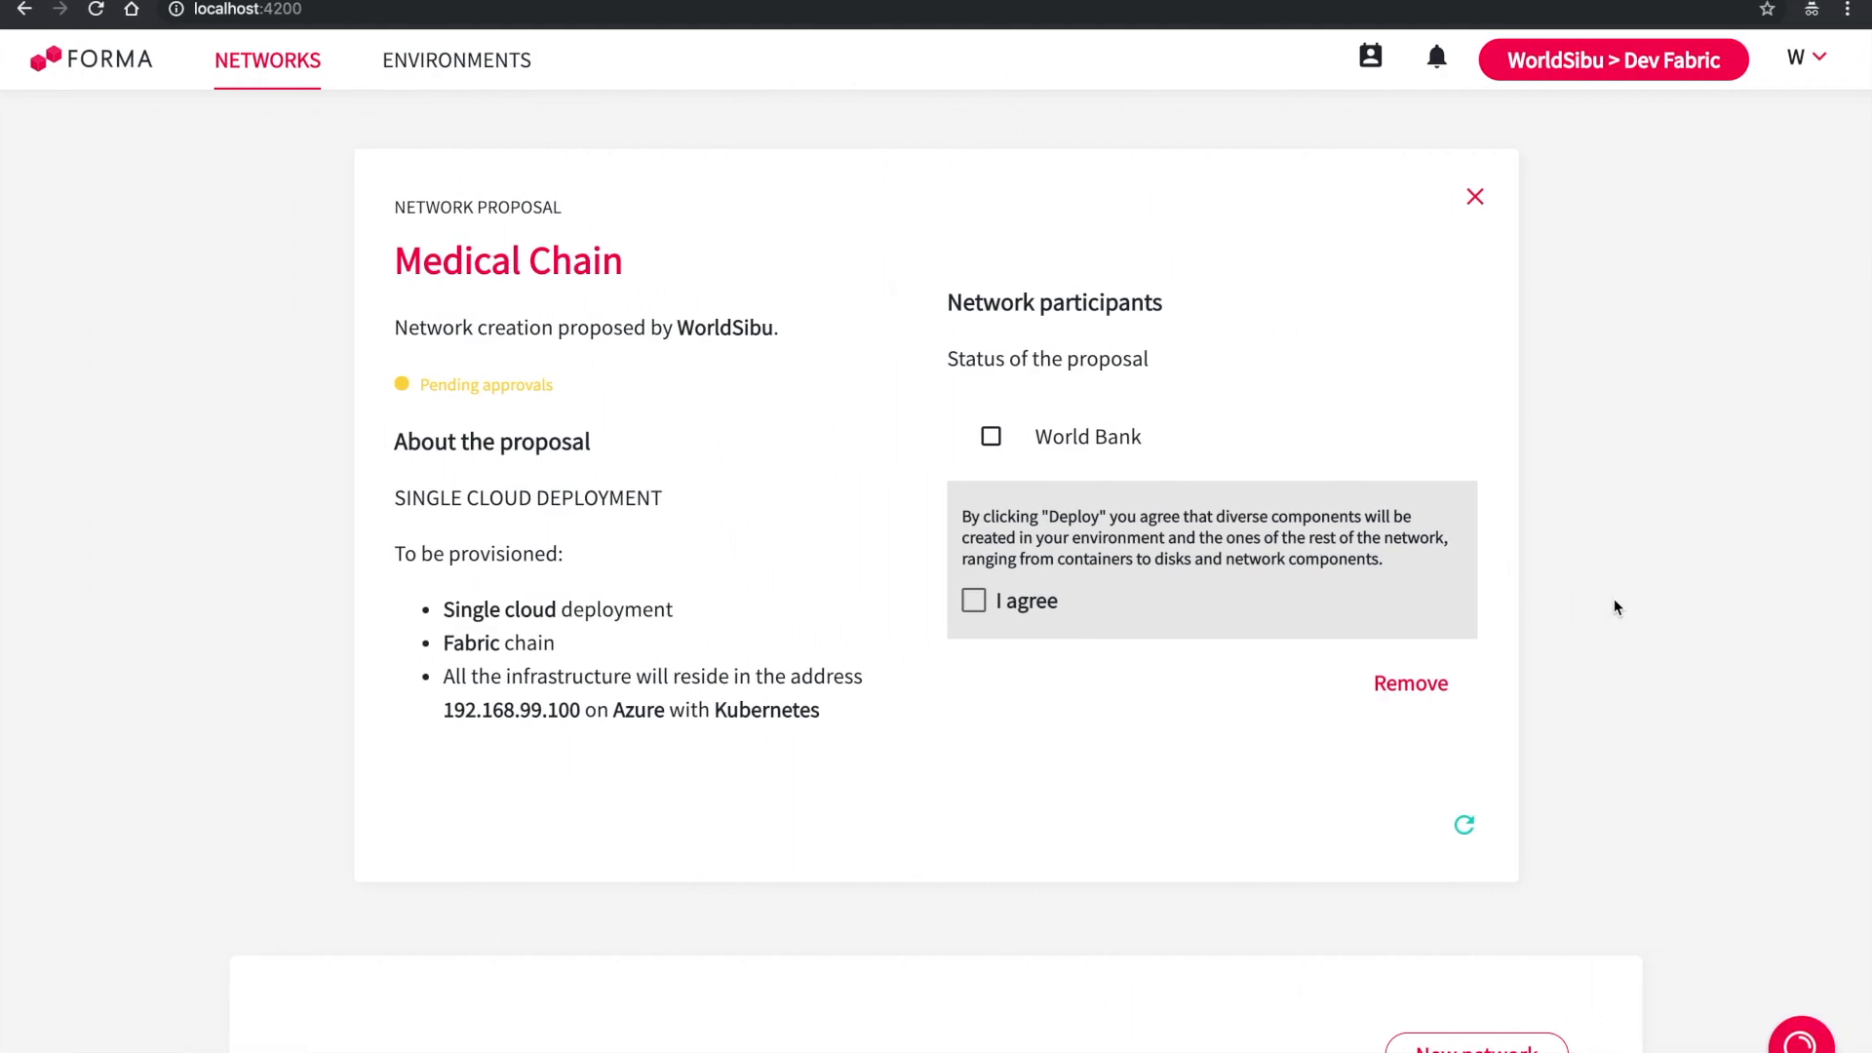
left_click(1448, 817)
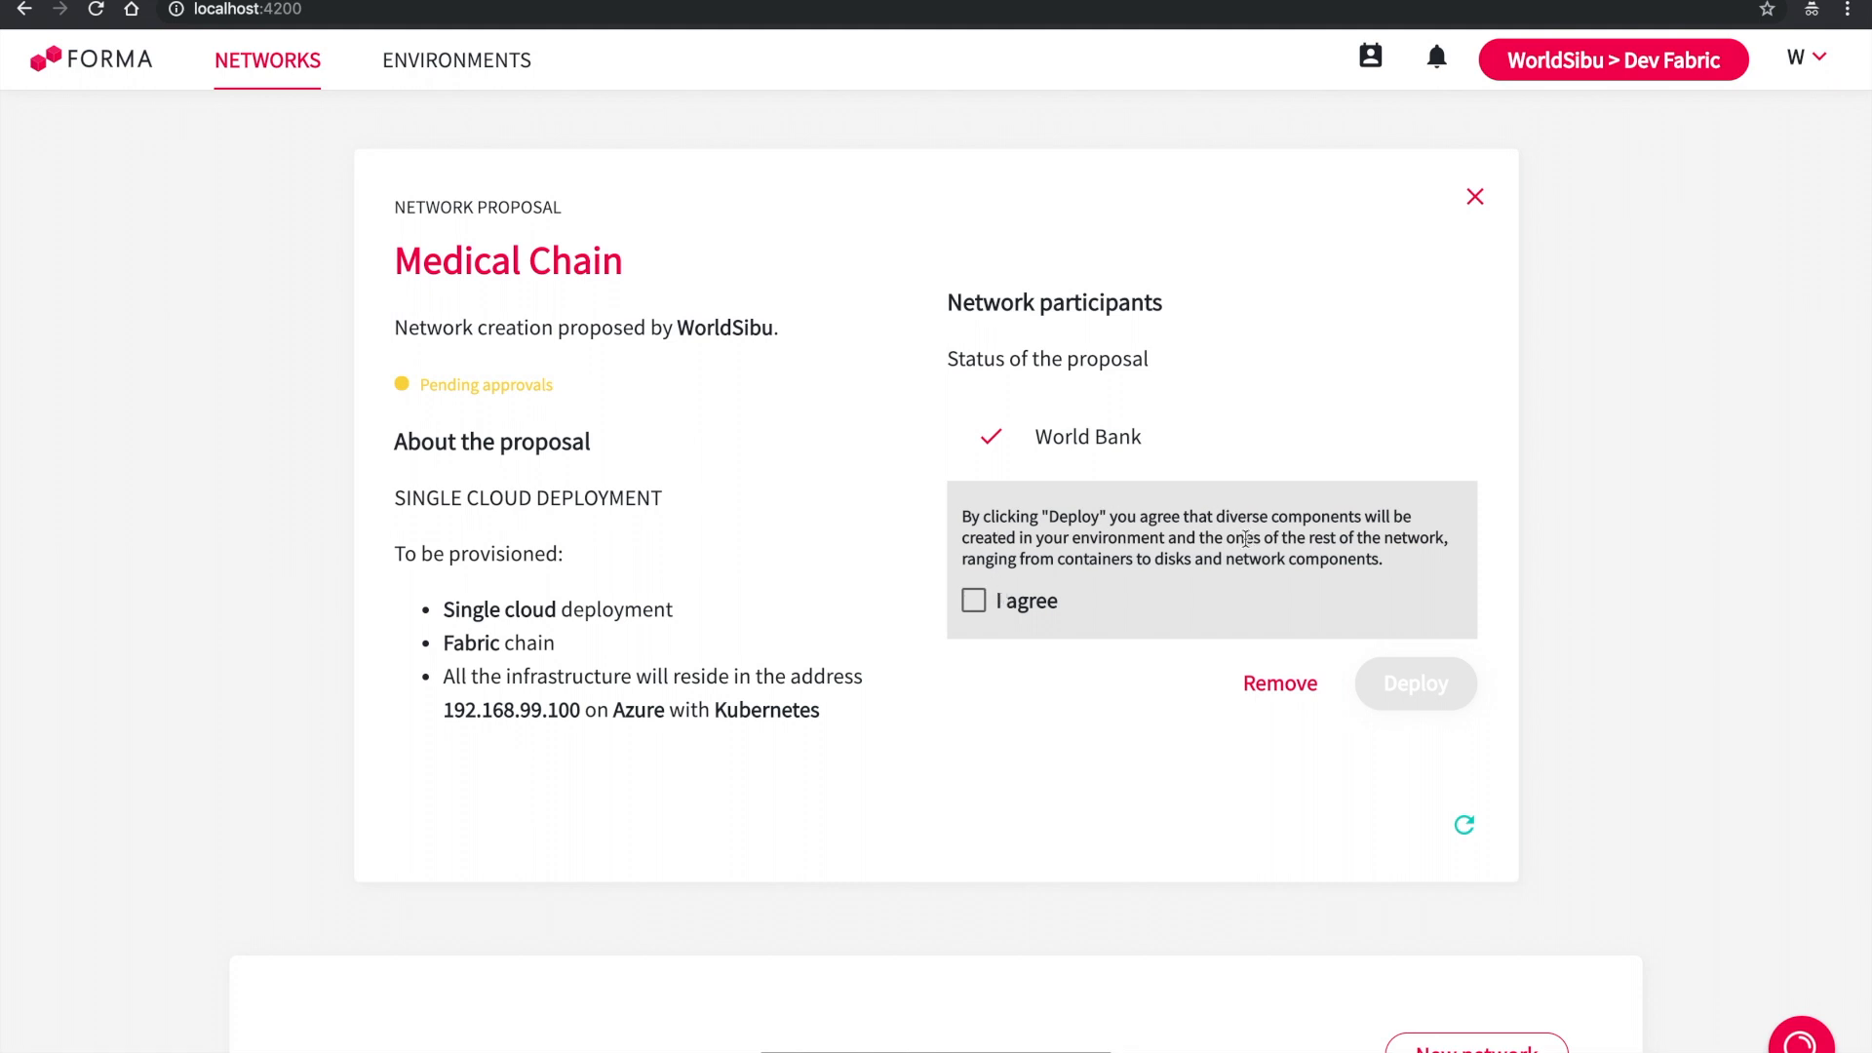
left_click(972, 599)
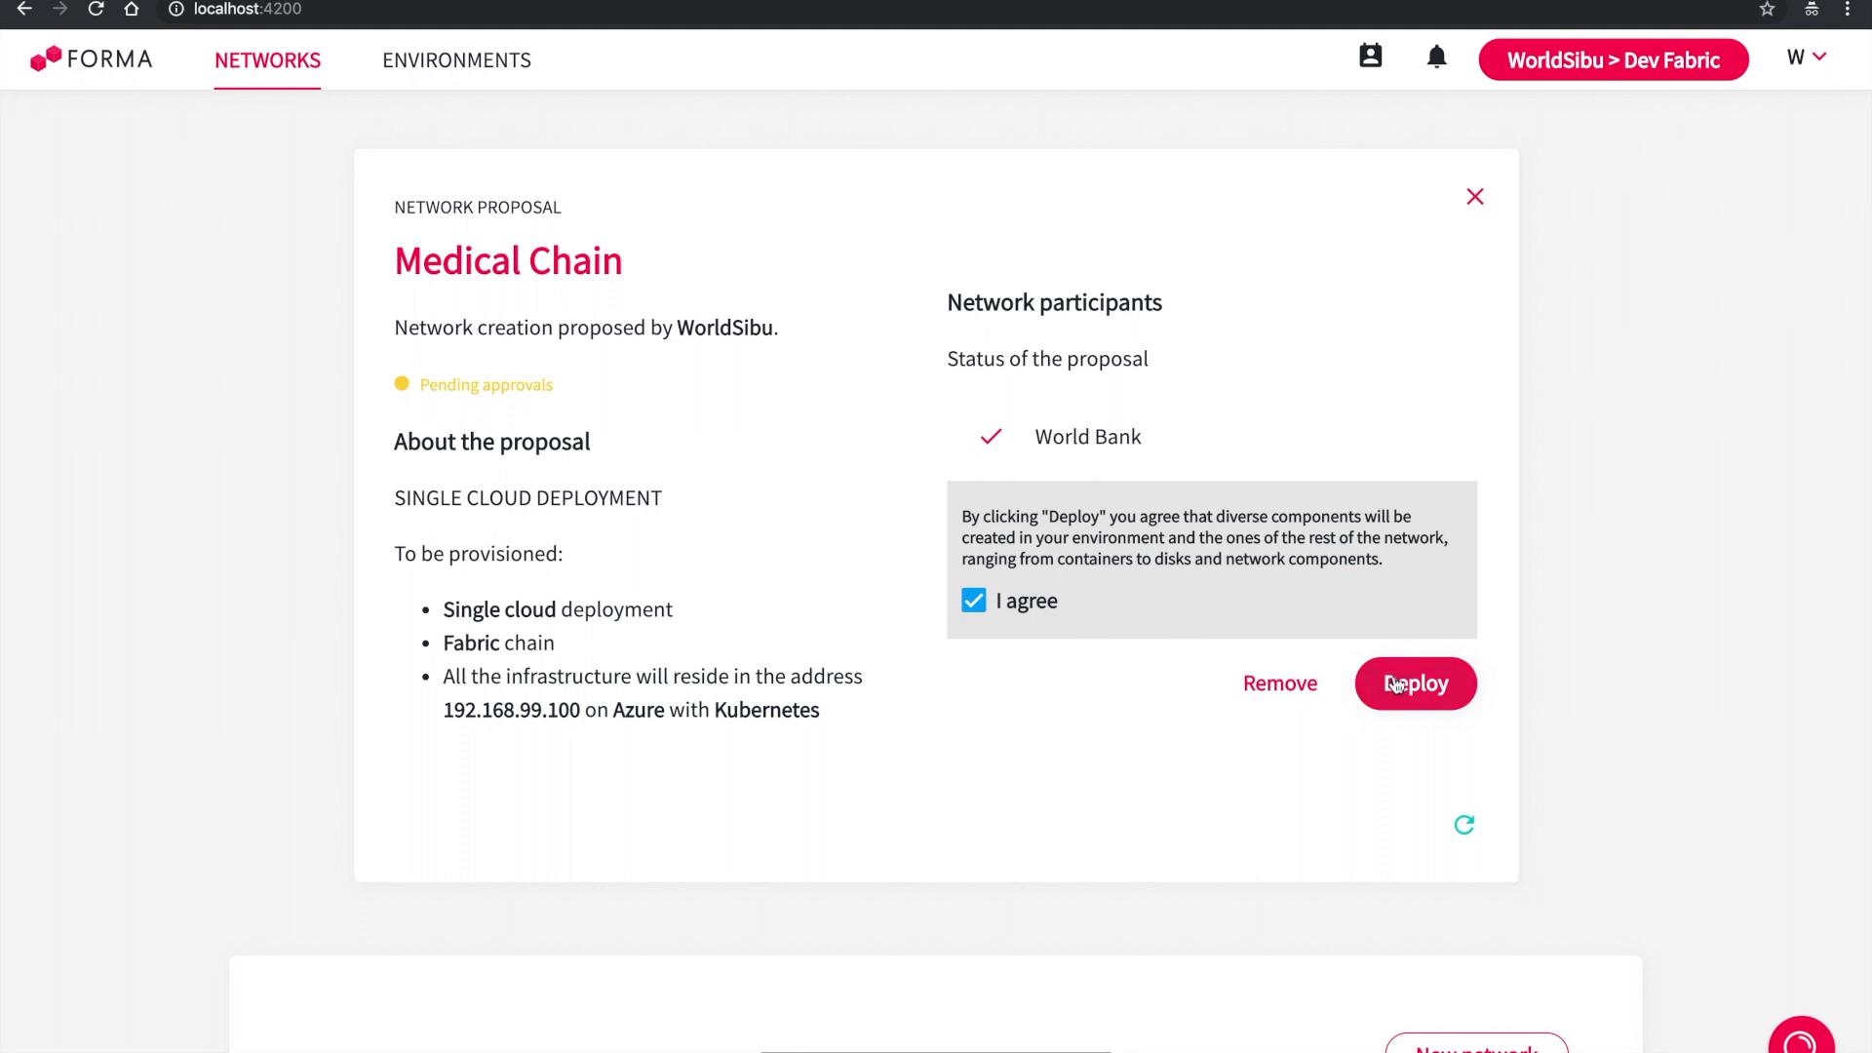
left_click(1397, 683)
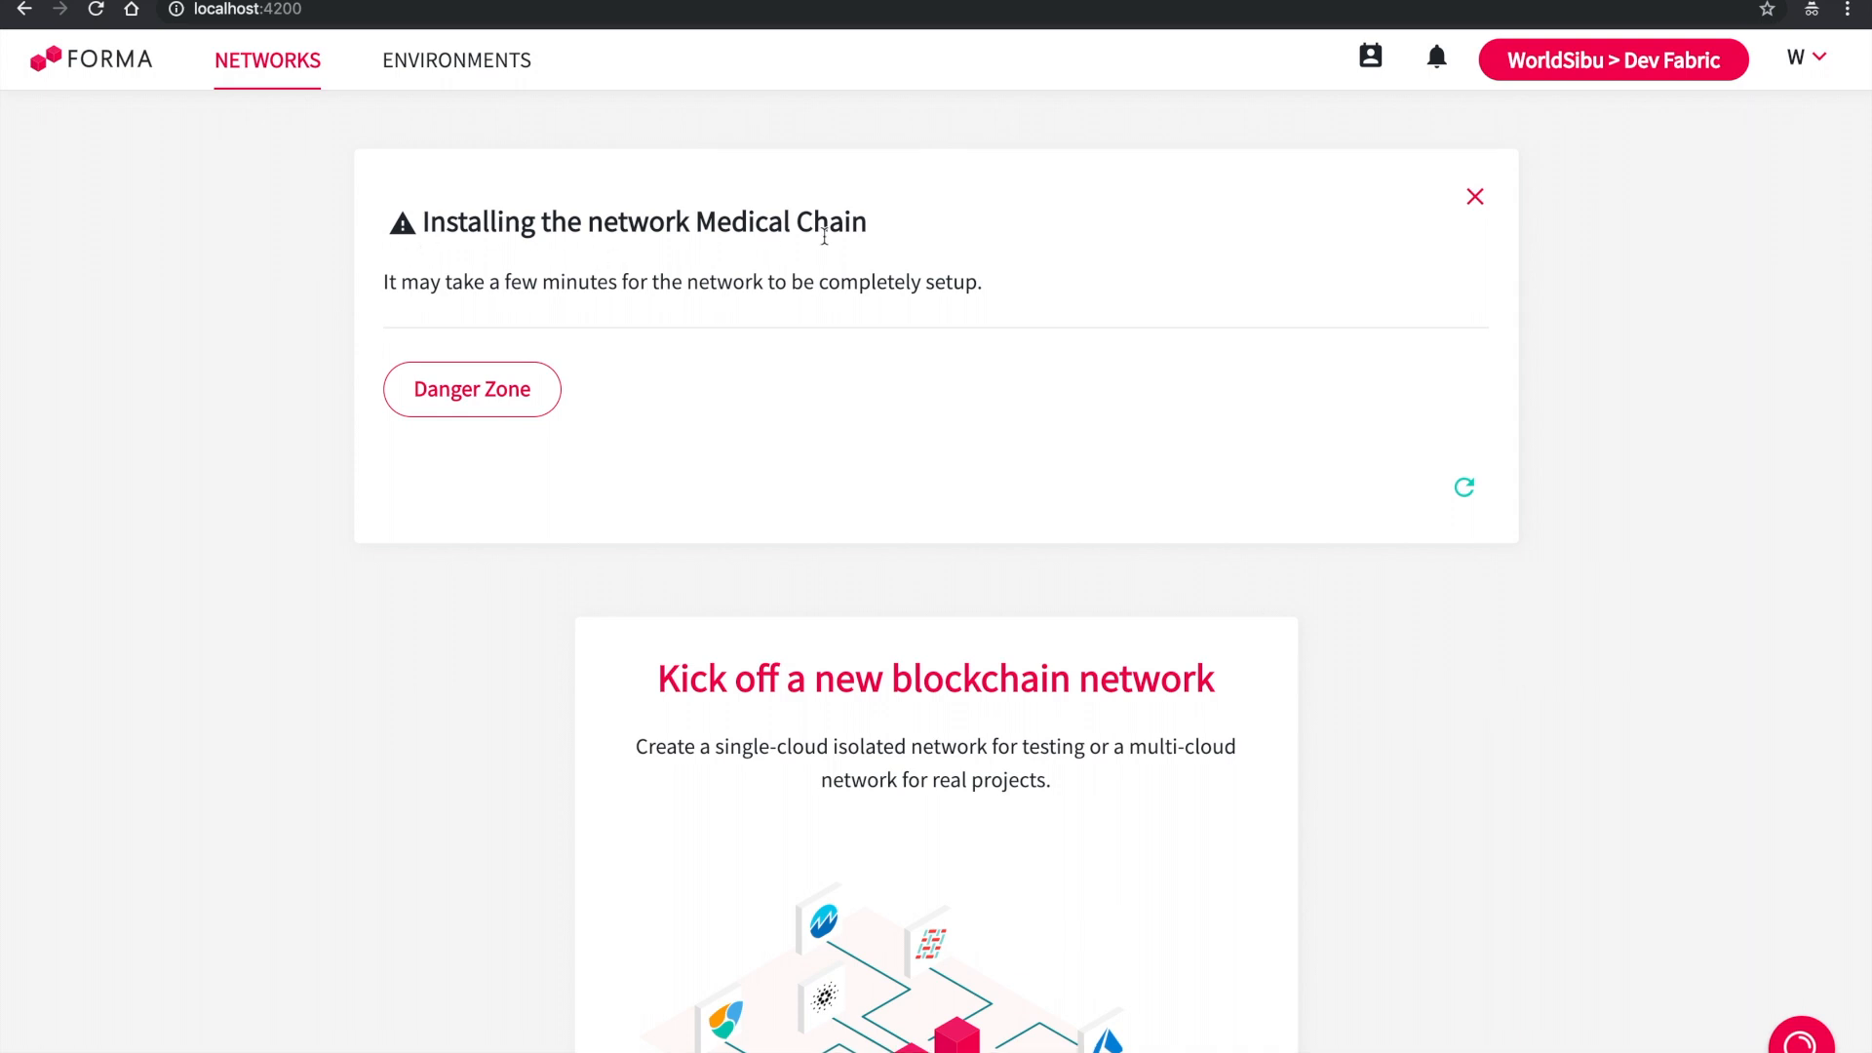
Step: Refresh the Medical Chain installation status and view the details of its environment
left_click(1463, 487)
left_click(1464, 489)
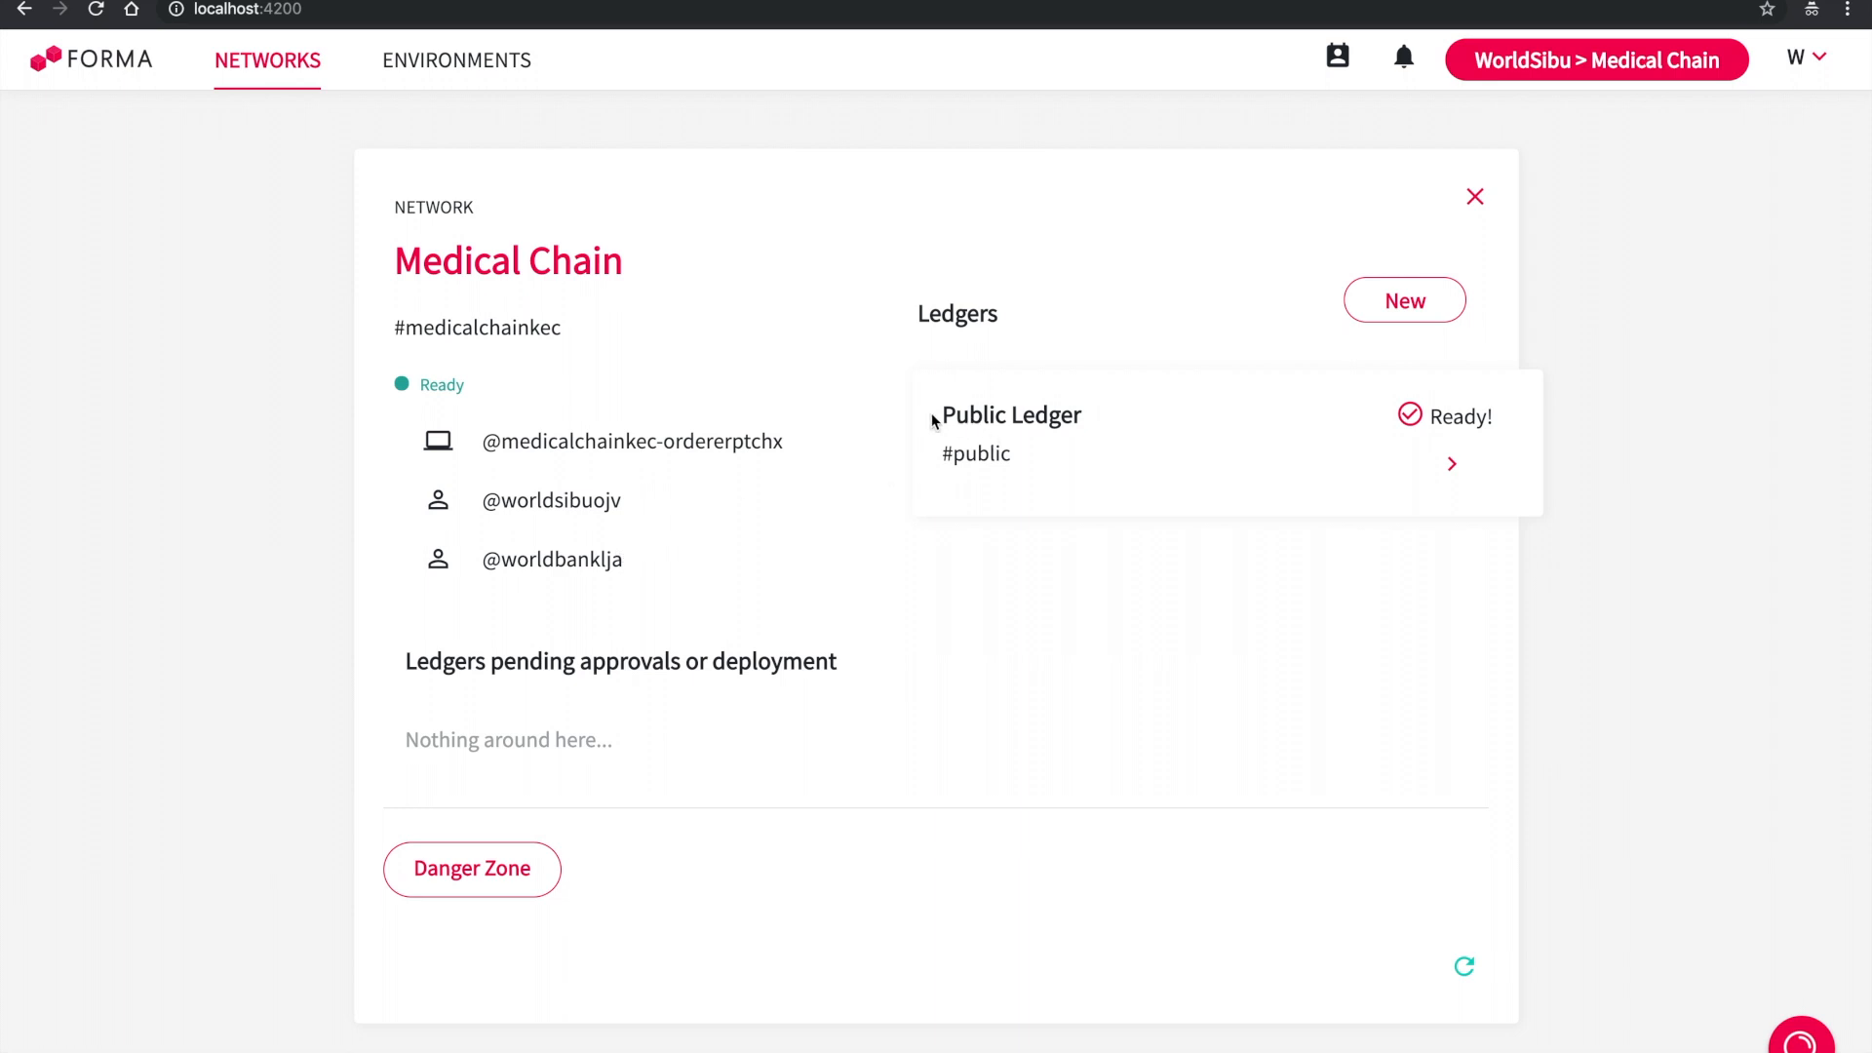
left_click(477, 61)
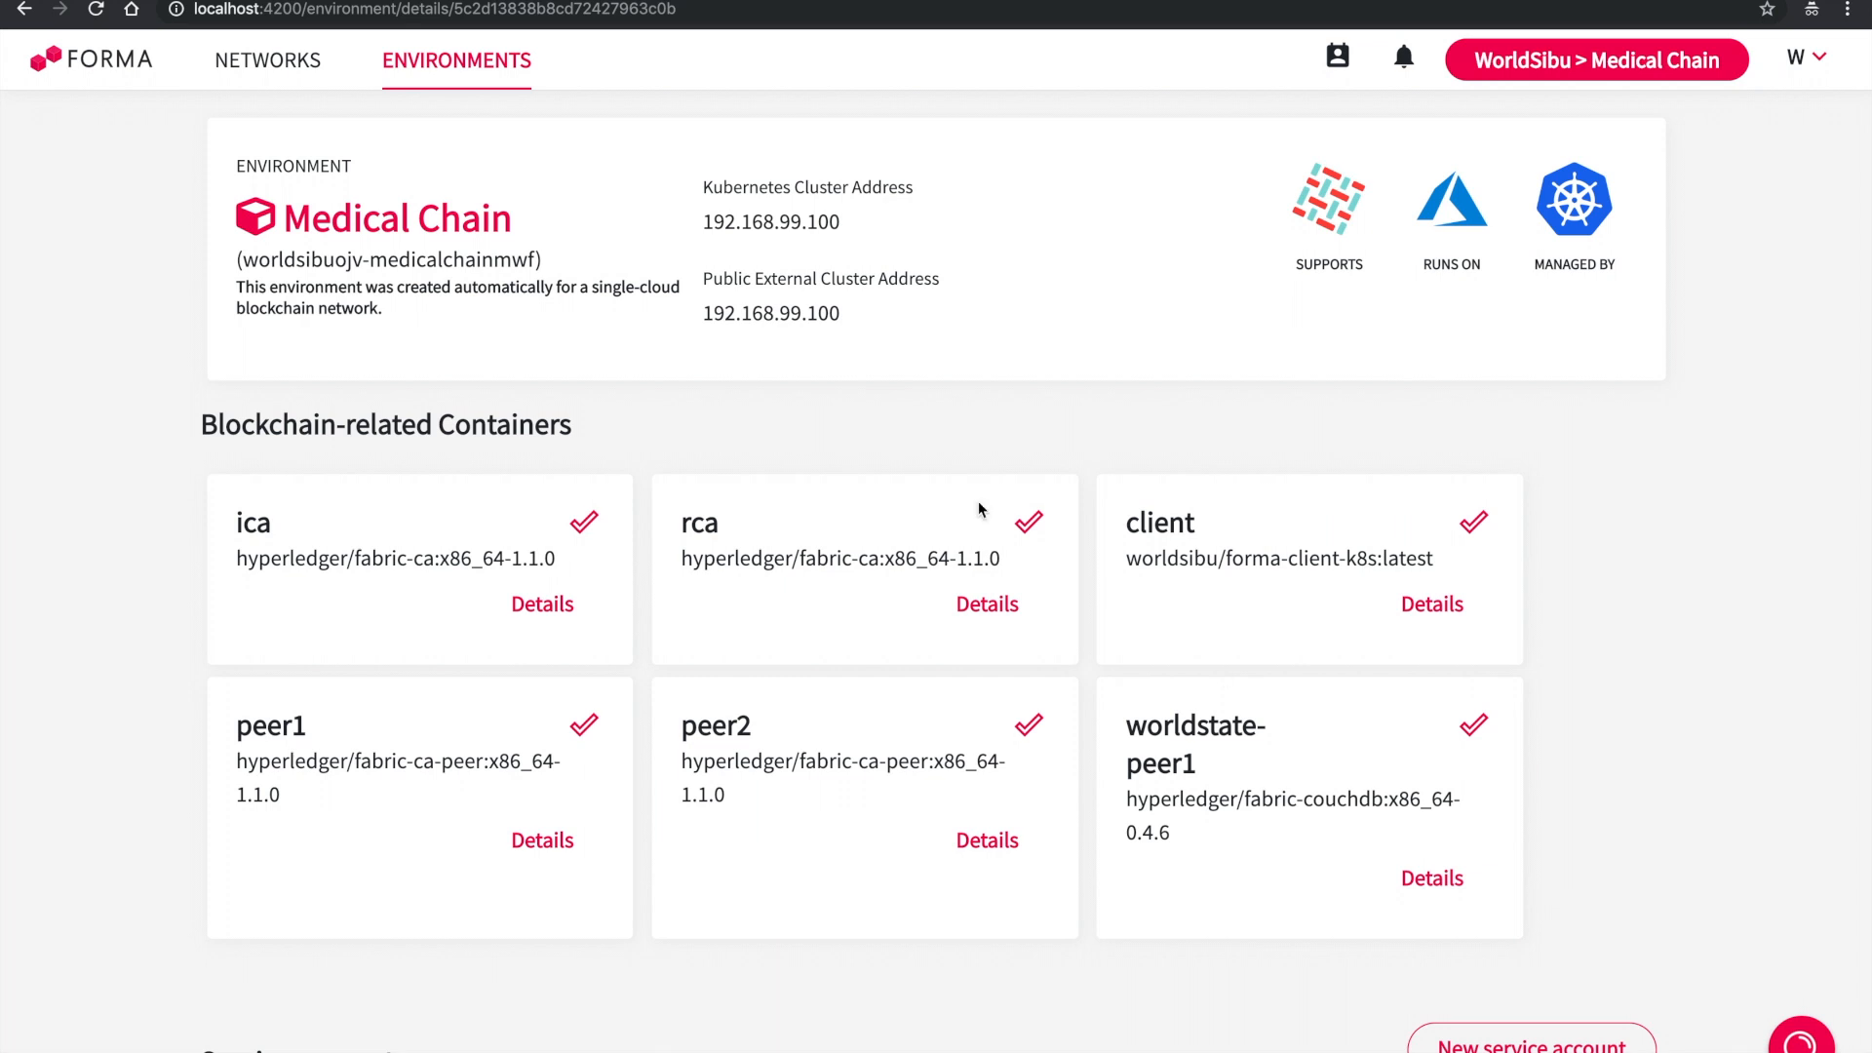
Step: Return to the networks overview and open the Medical Chain network
left_click(121, 74)
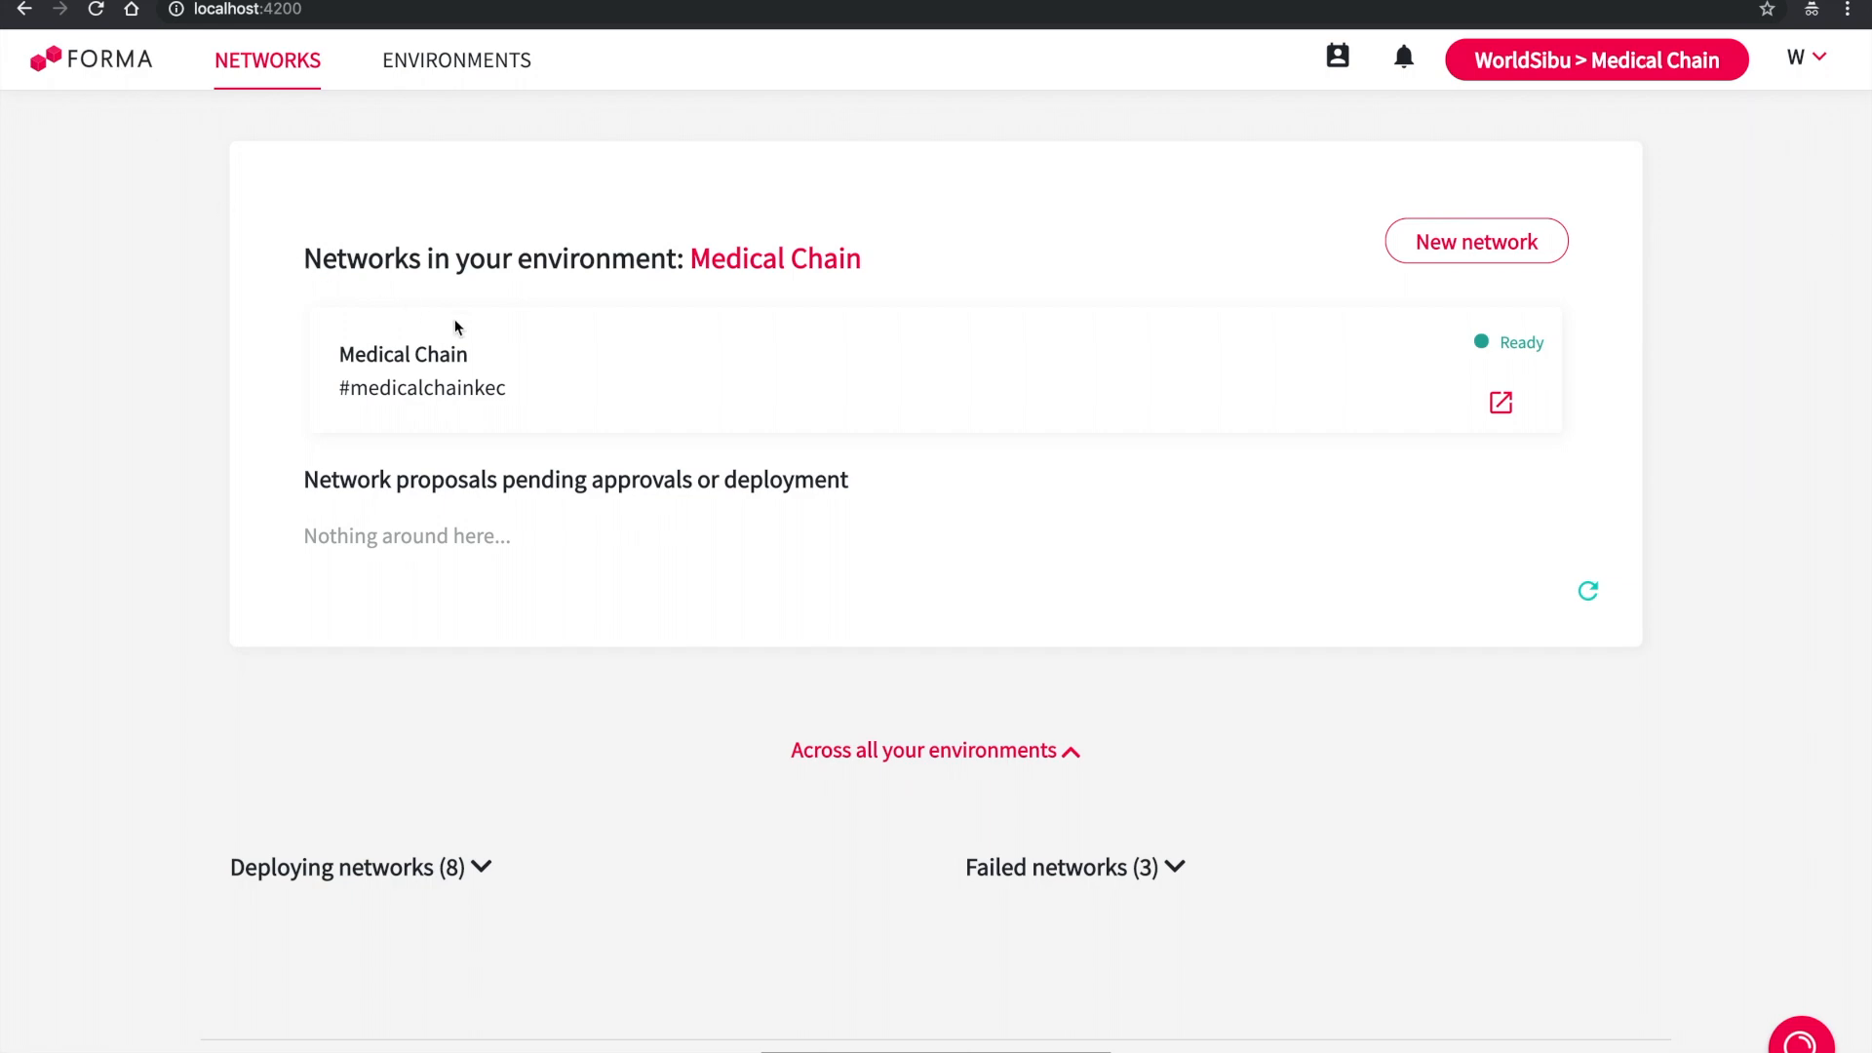
left_click(1501, 404)
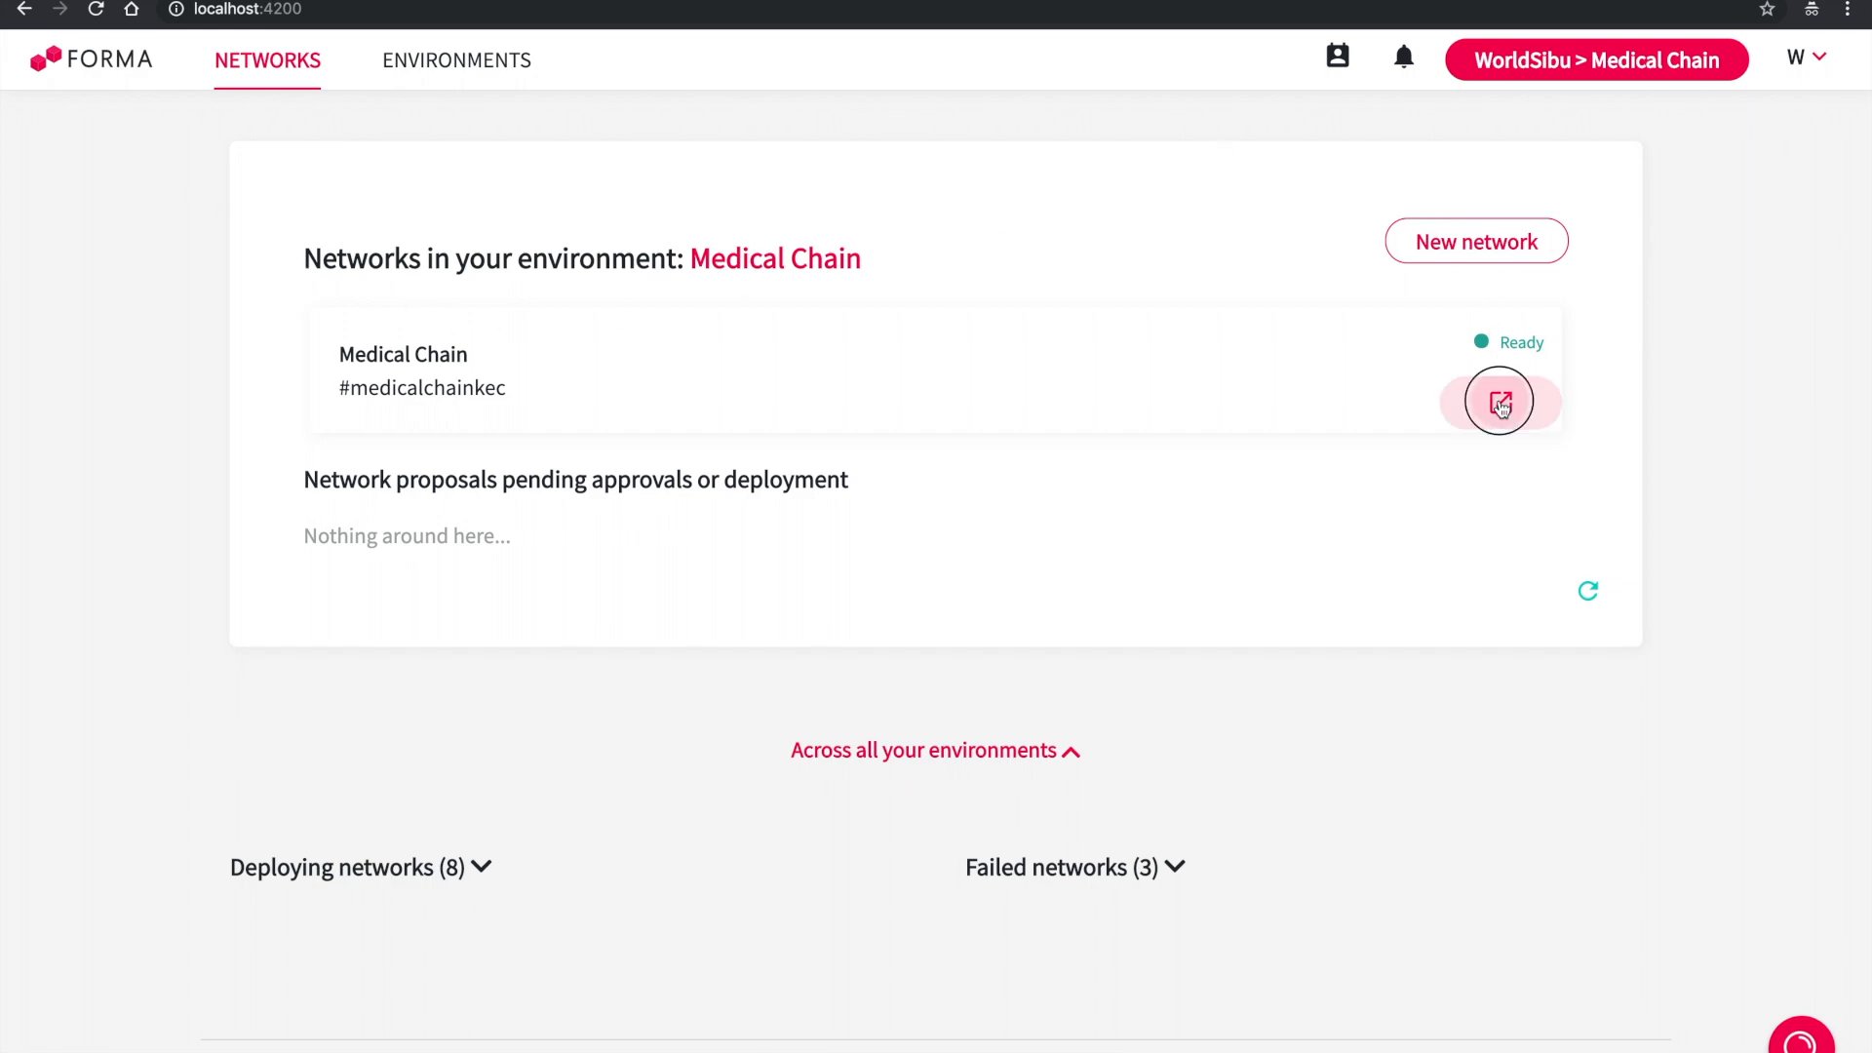
left_click(1468, 471)
Step: Switch to the Kubernetes dashboard, reload the pods of all namespaces and view the next page of the list
key("ctrl+Right")
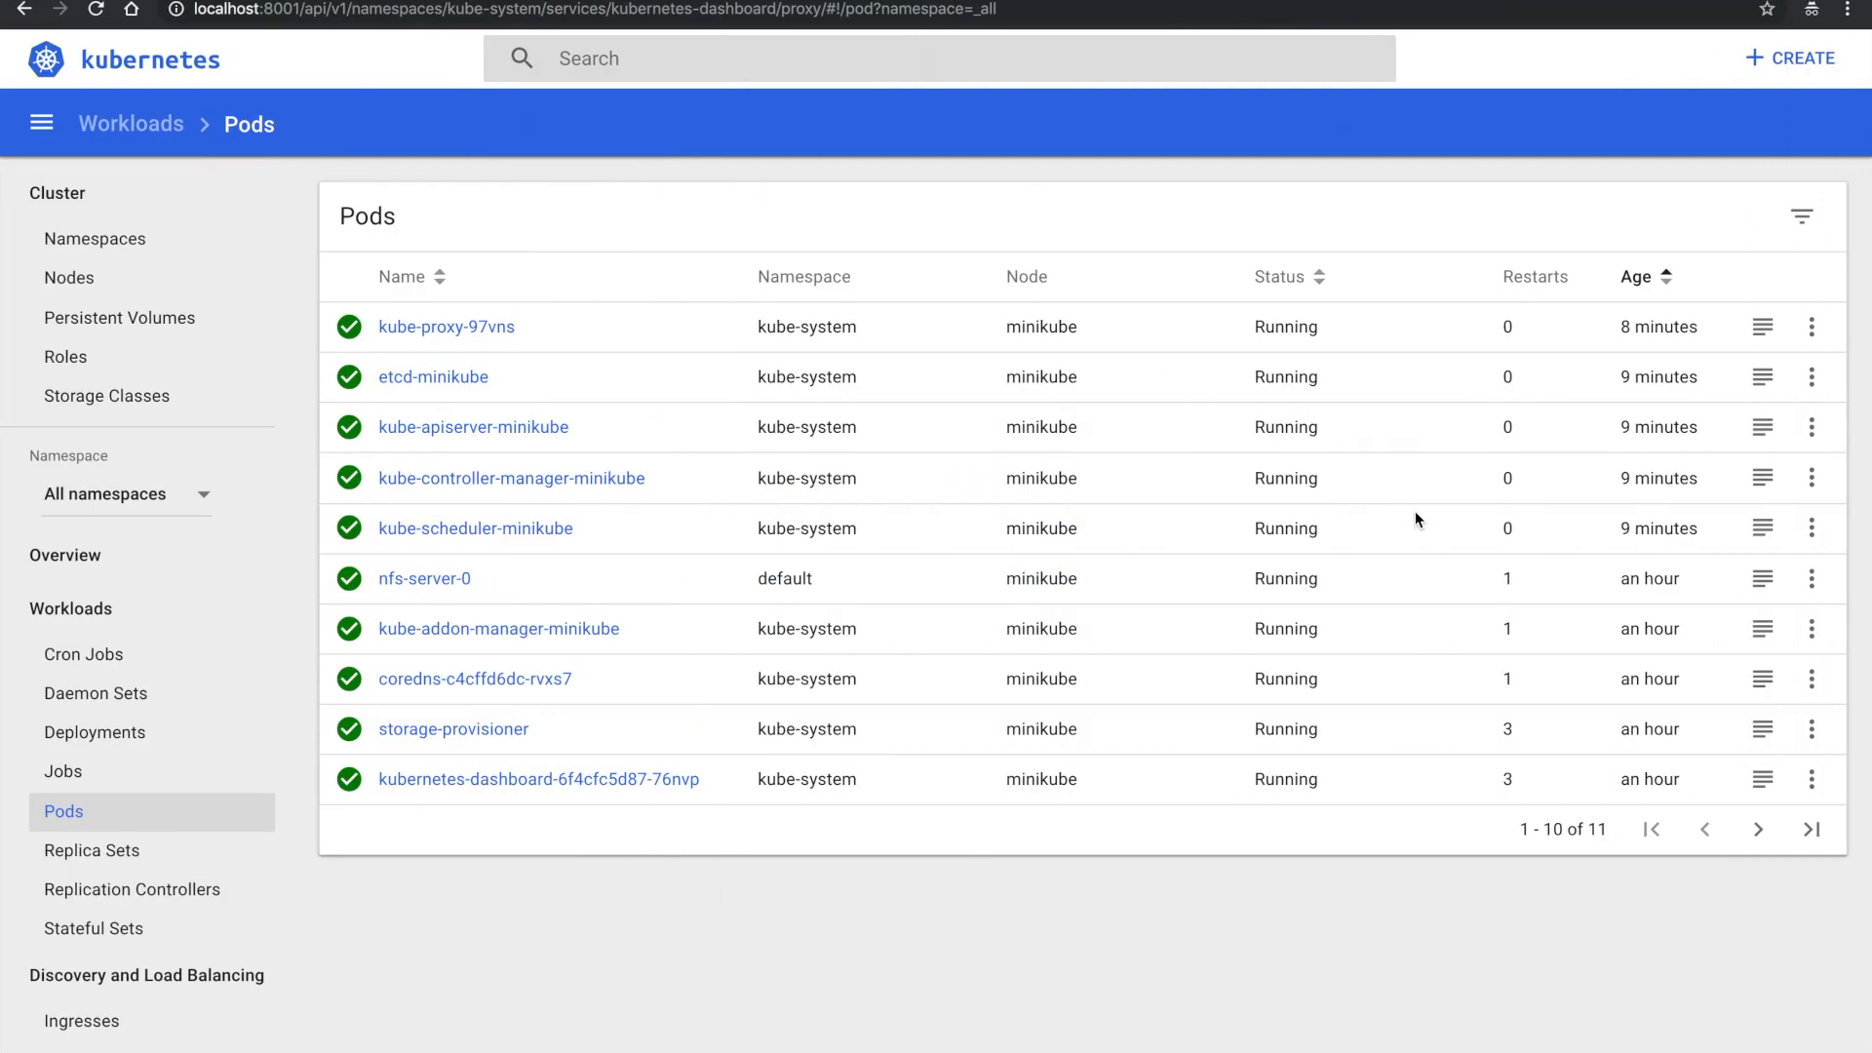
left_click(1060, 20)
key("Return")
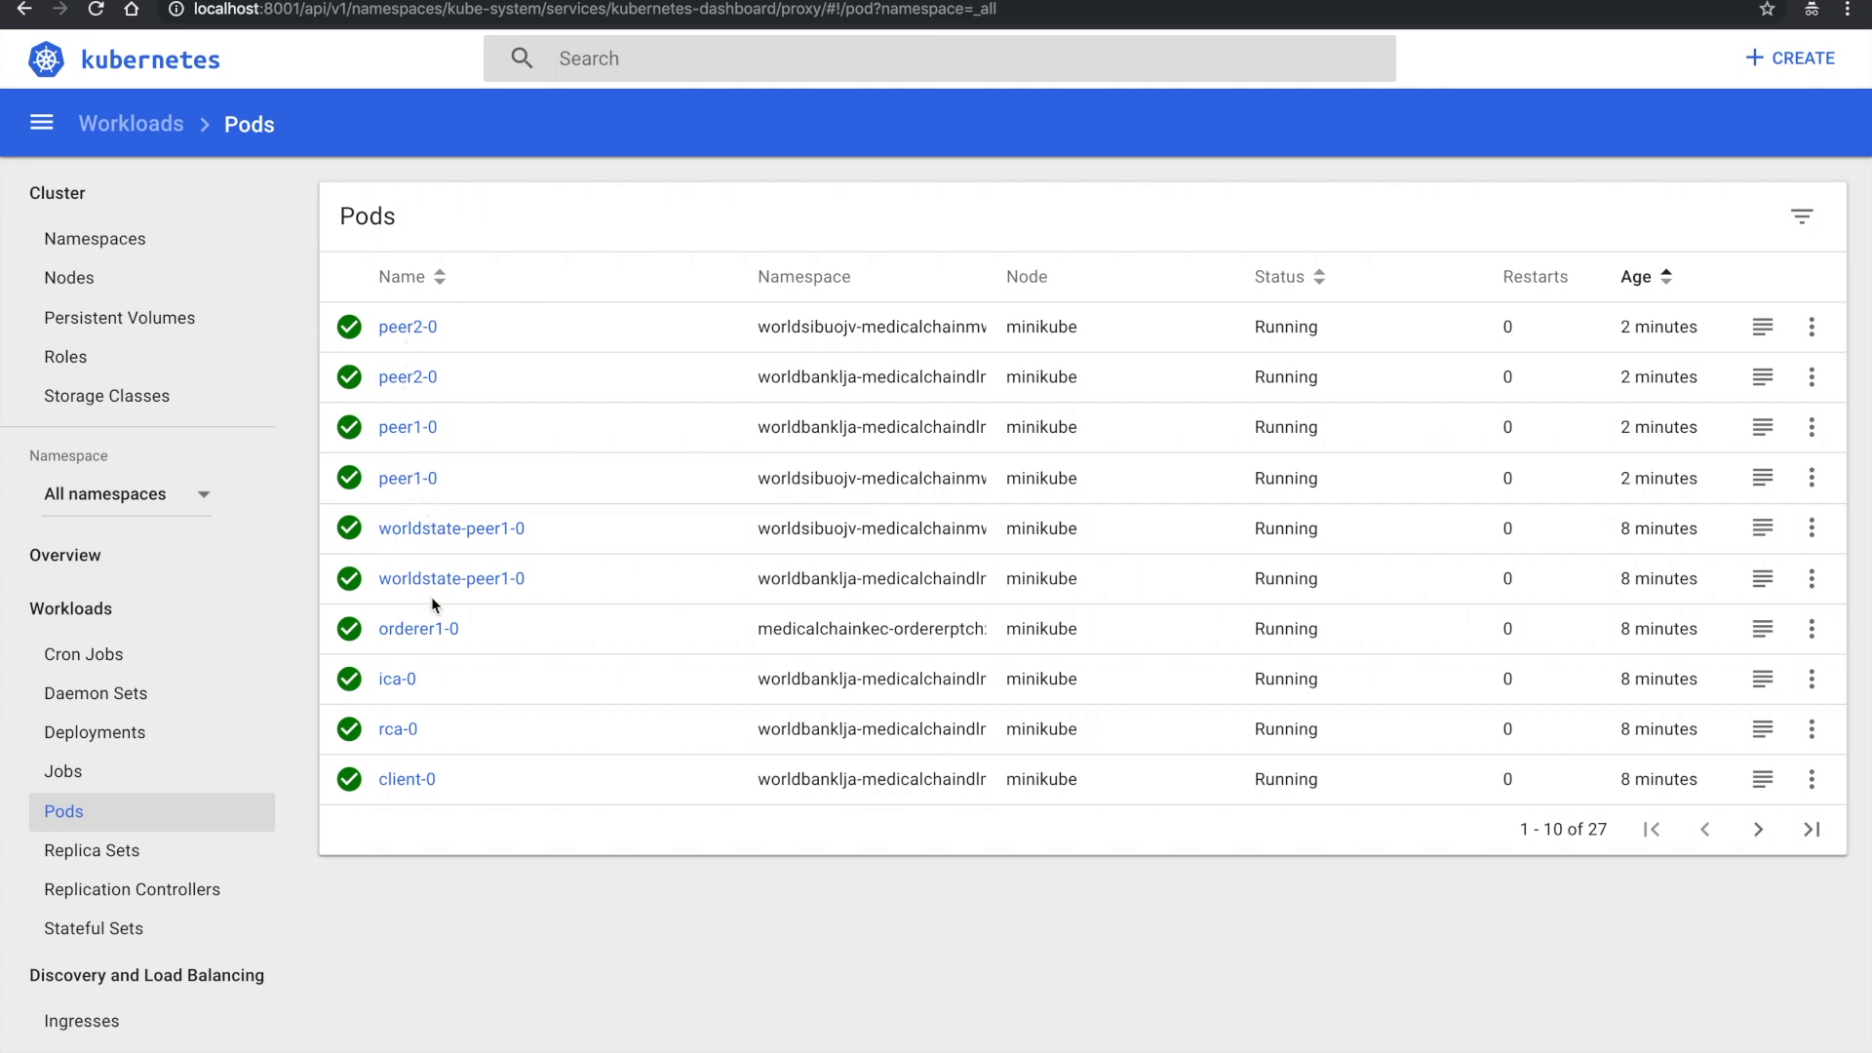
left_click(1759, 831)
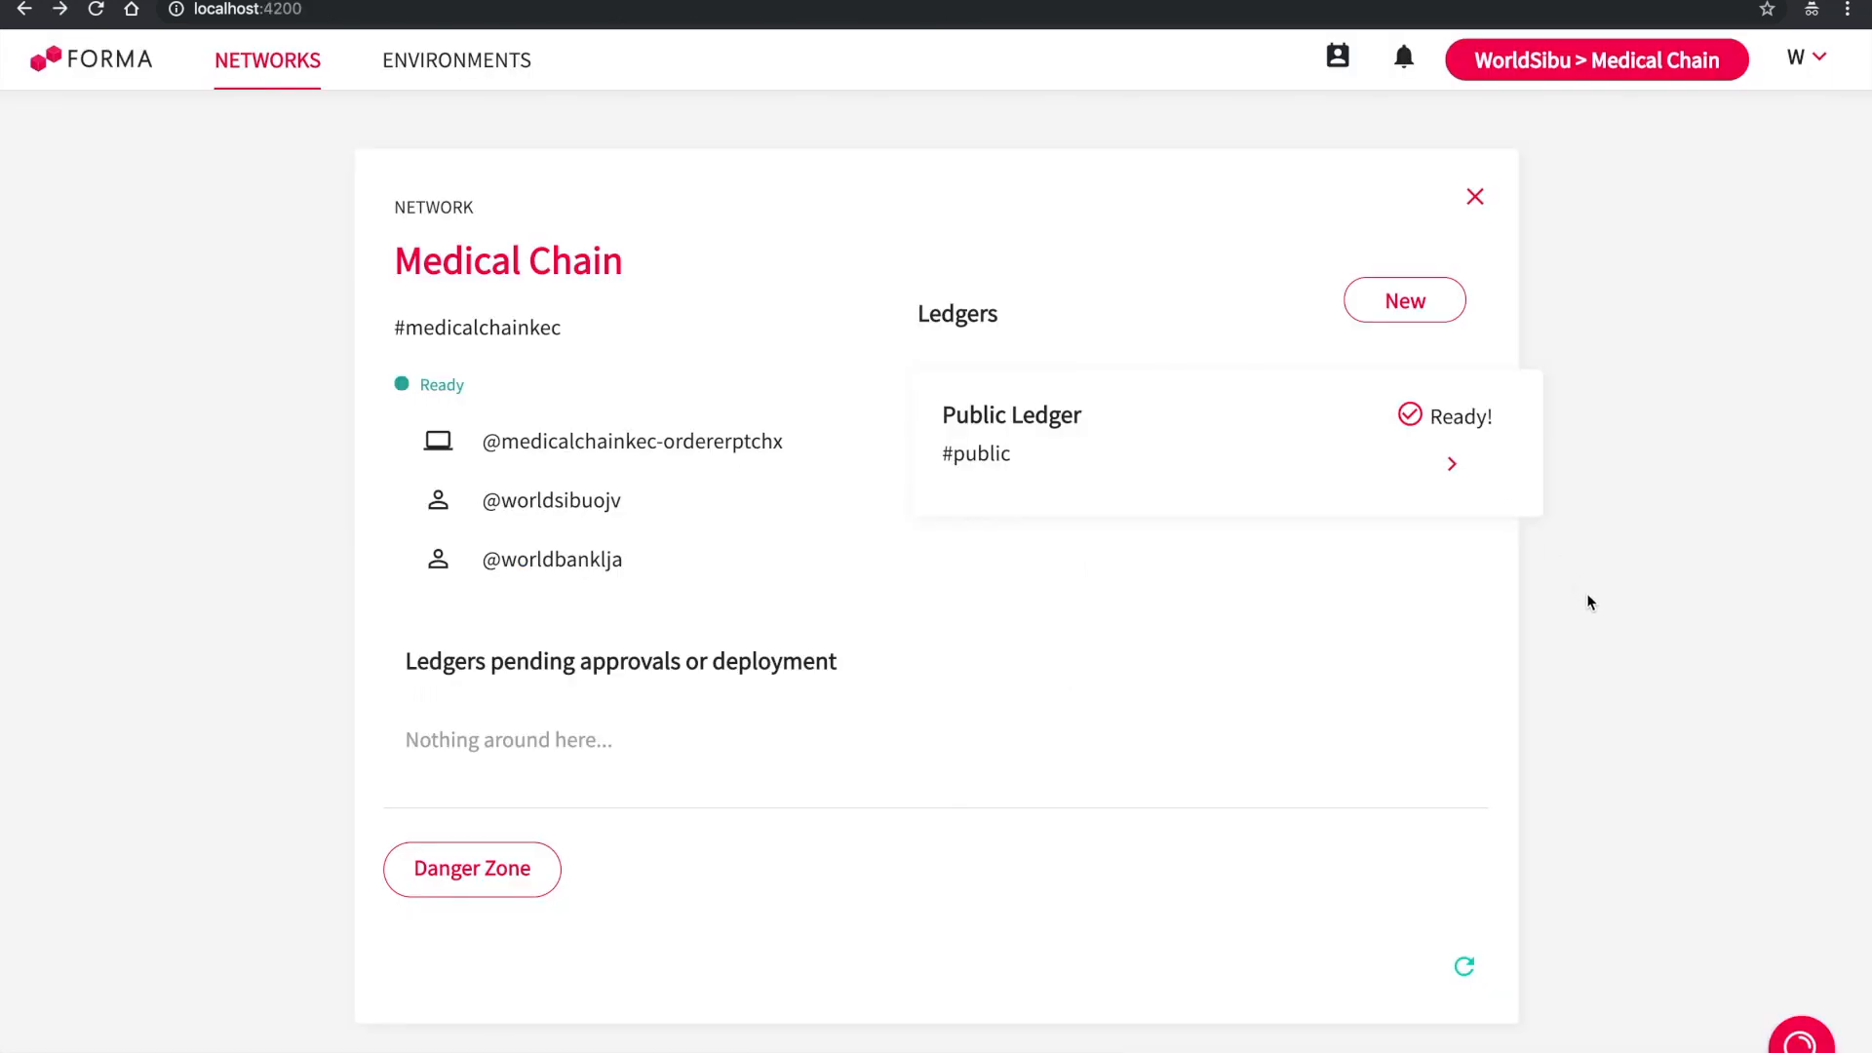
Step: Start a new smart contract in Medical Chain's Public Ledger, named Tellus SC, with "Test" as the reason for proposing it
left_click(1452, 464)
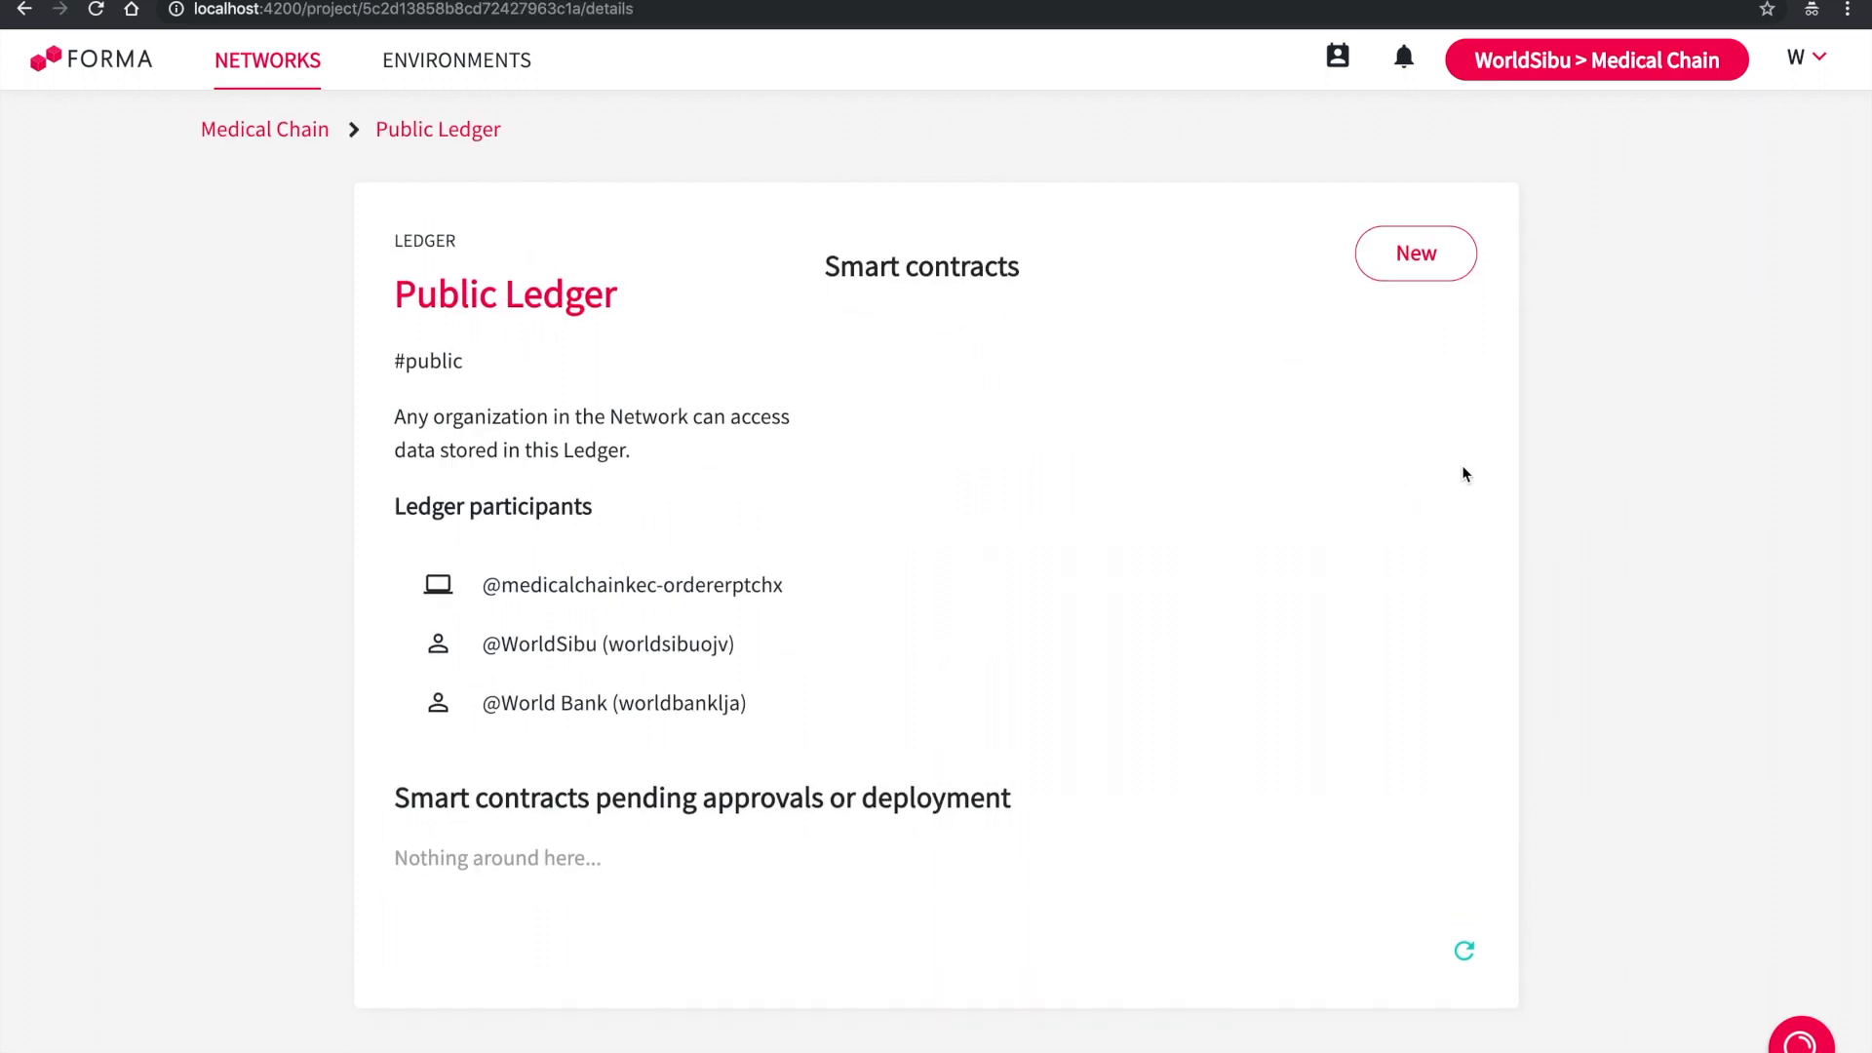
left_click(1419, 261)
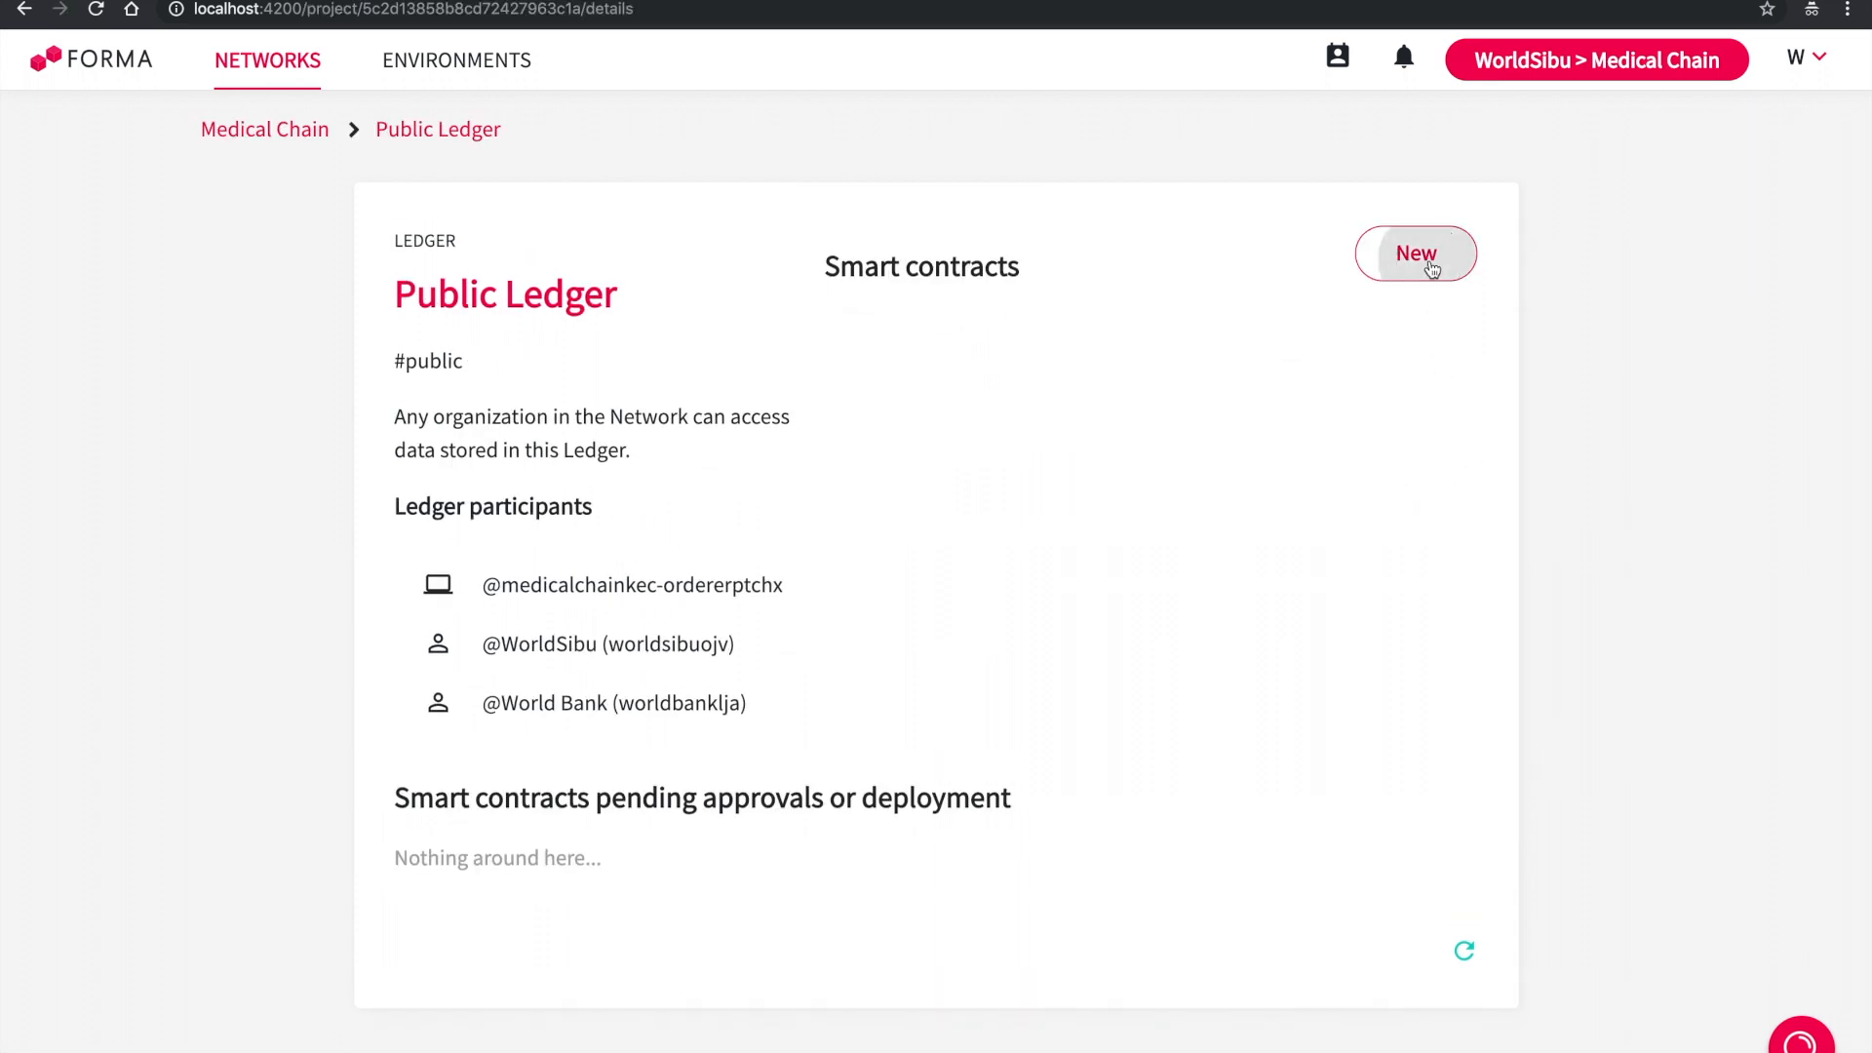
left_click(1078, 446)
type("Tellus SC")
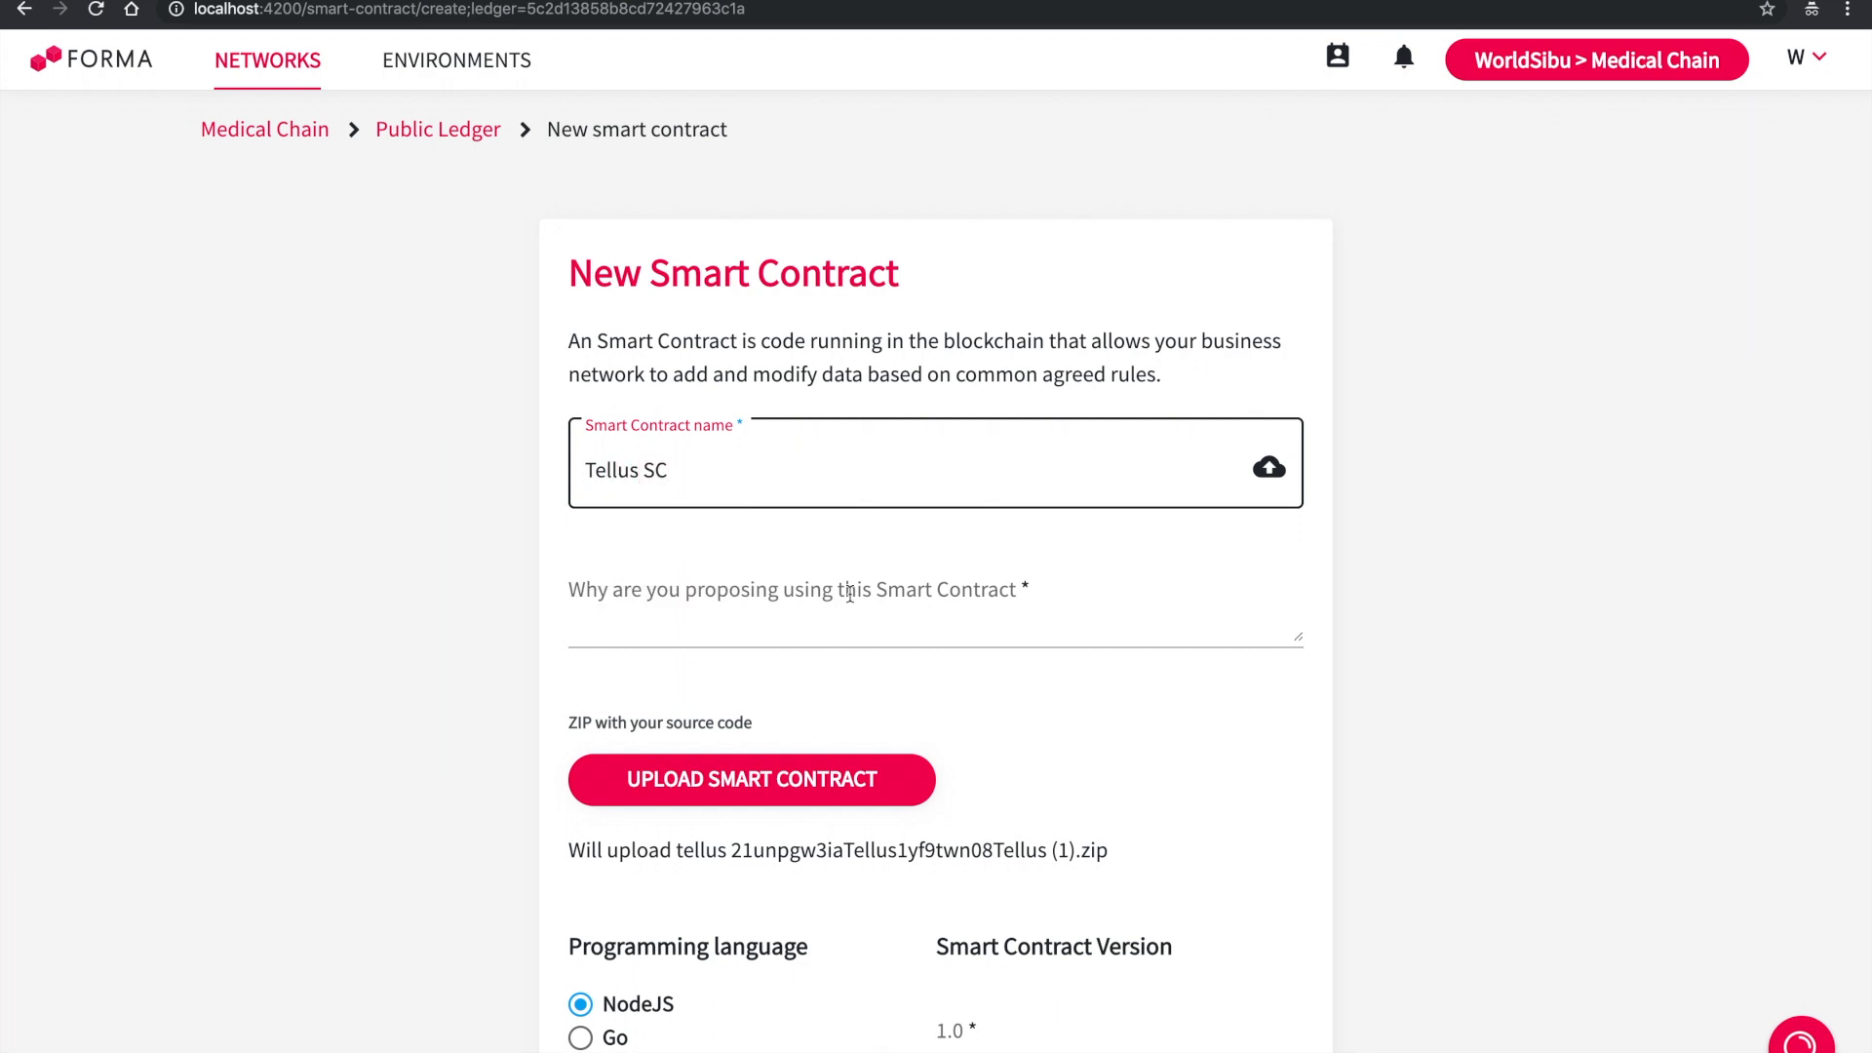
left_click(798, 607)
type("Test")
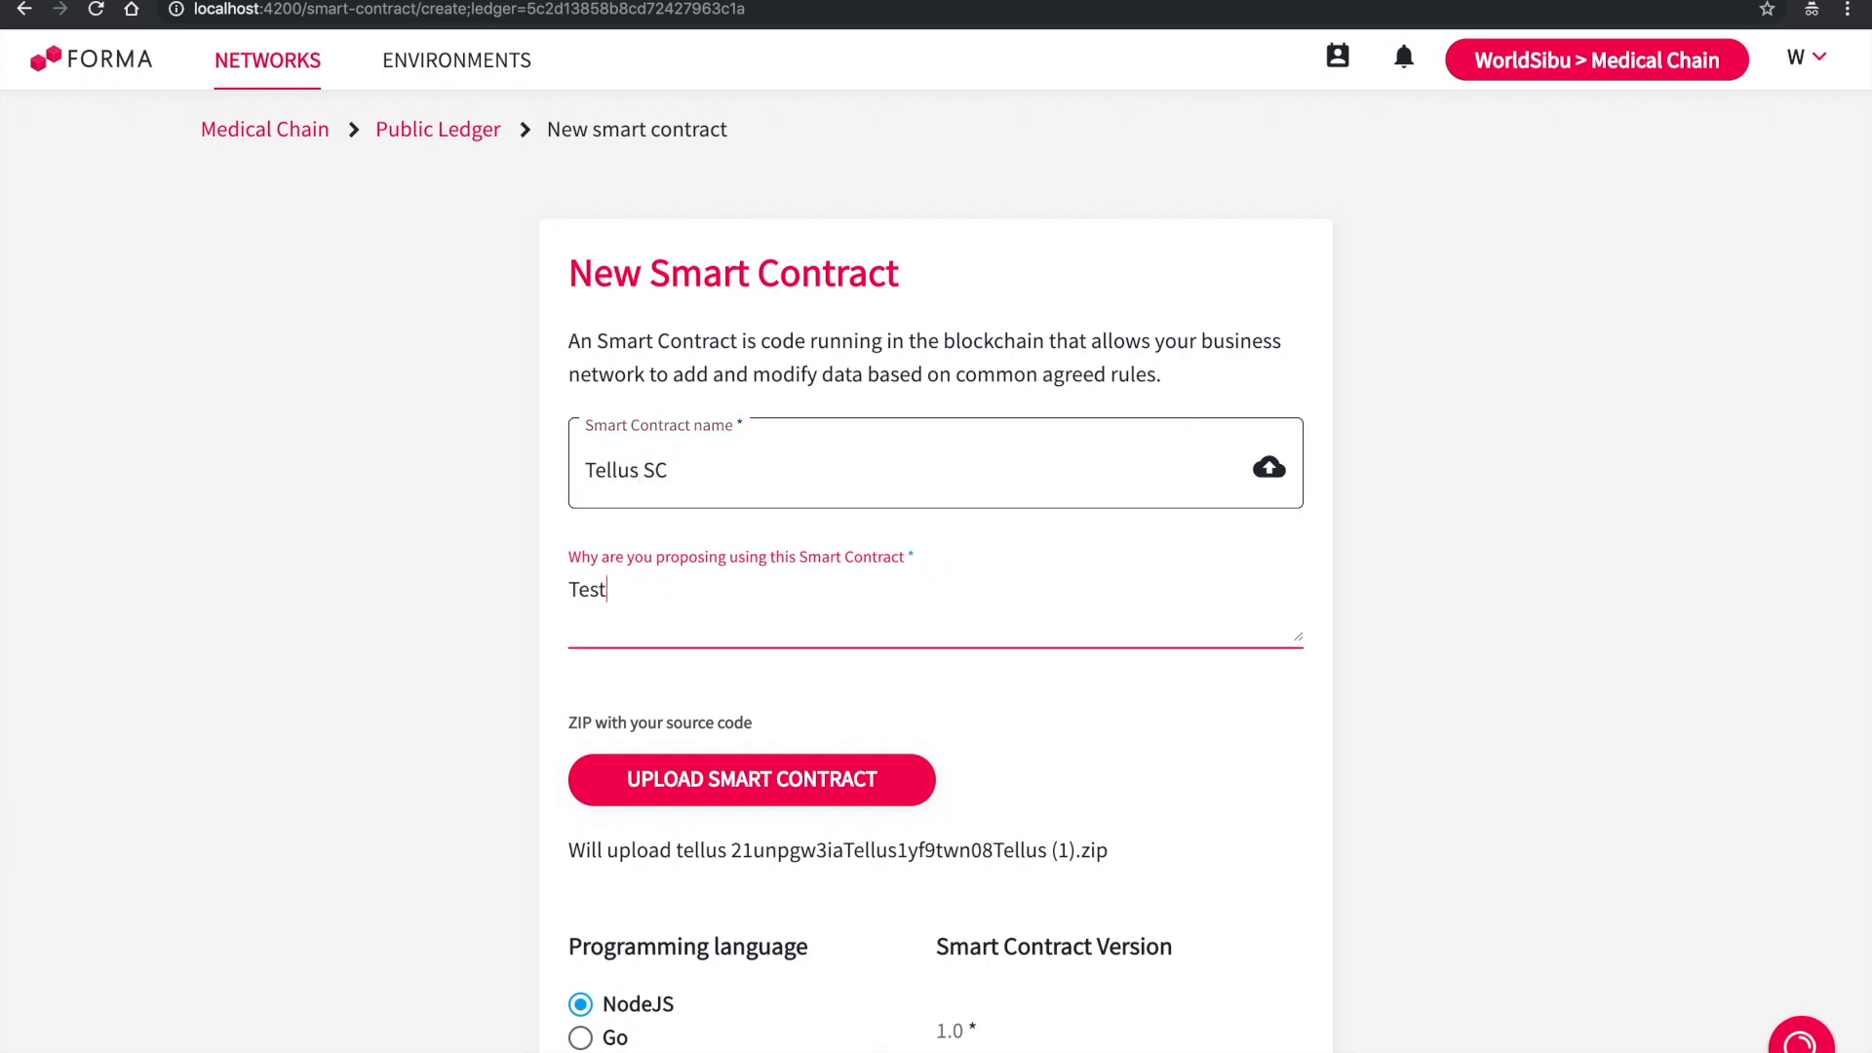
Step: Set the smart contract version to 1, keep NodeJS as its programming language, and create the Tellus SC proposal
scroll(756, 585, "down", 3)
left_click(659, 527)
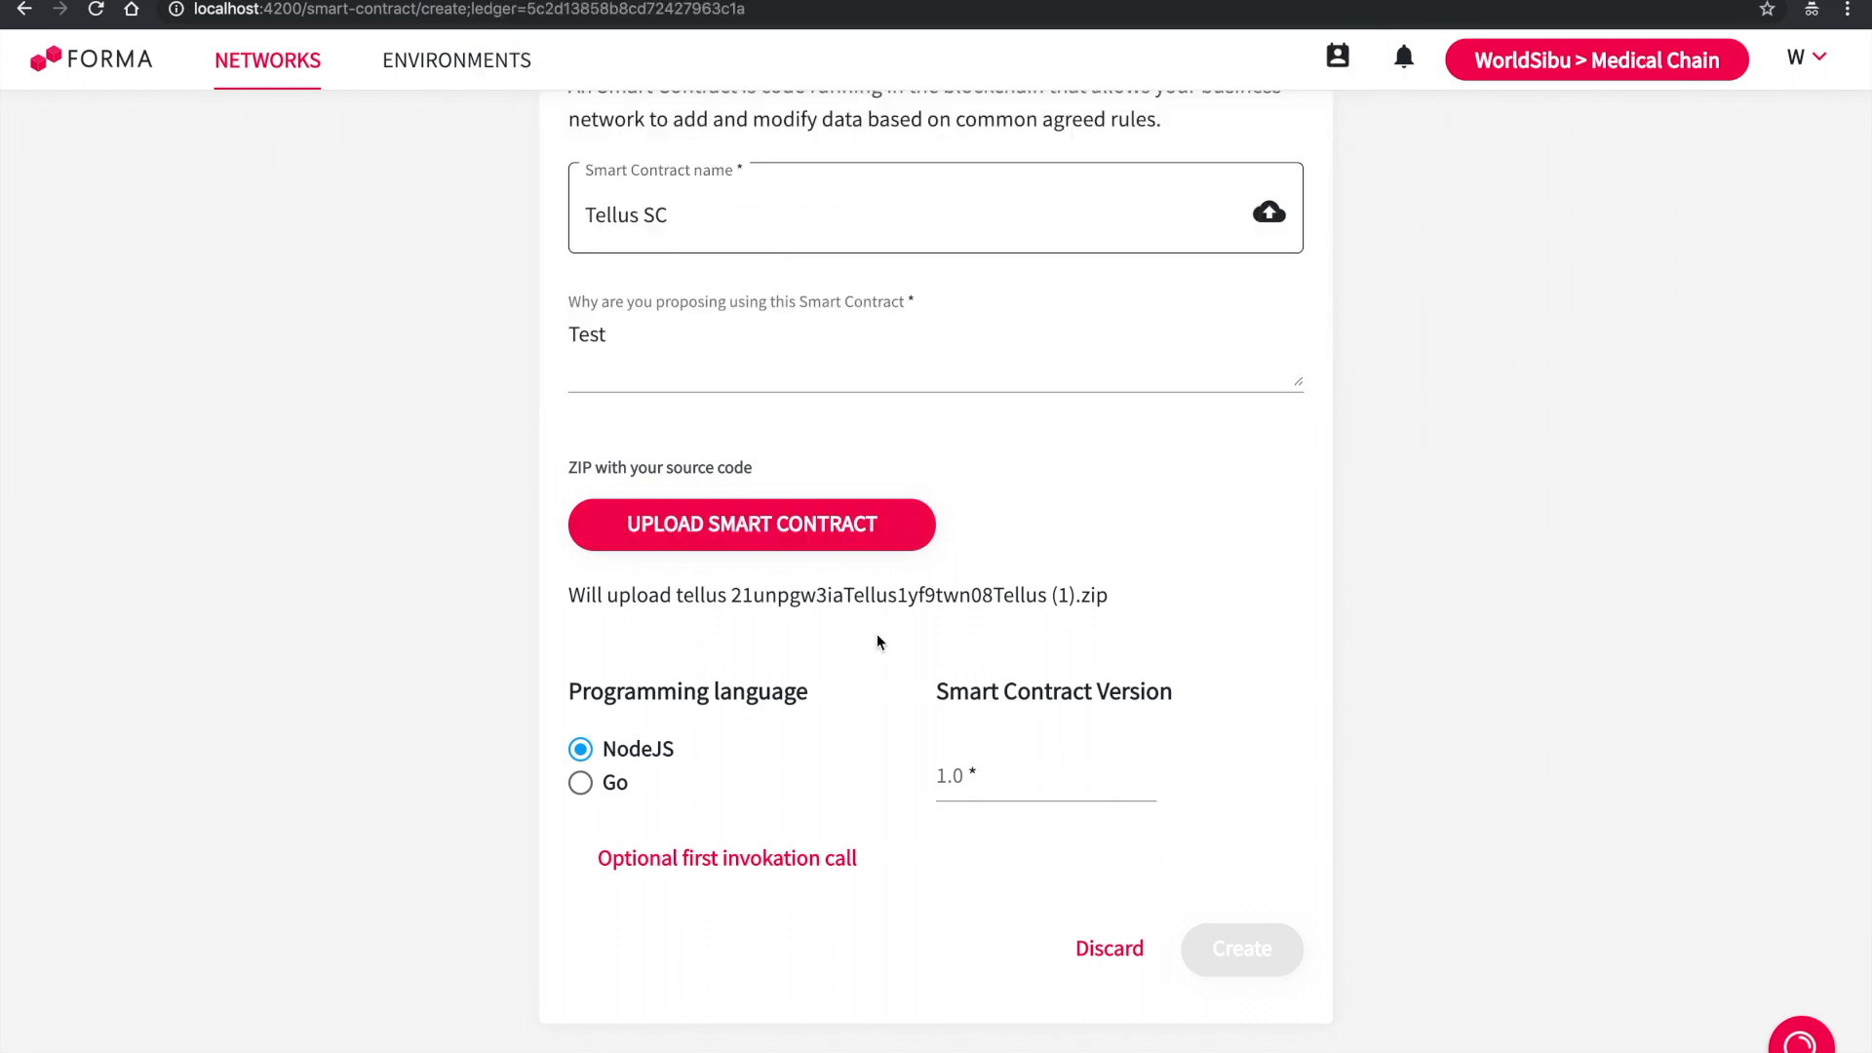
left_click(1034, 747)
type("1")
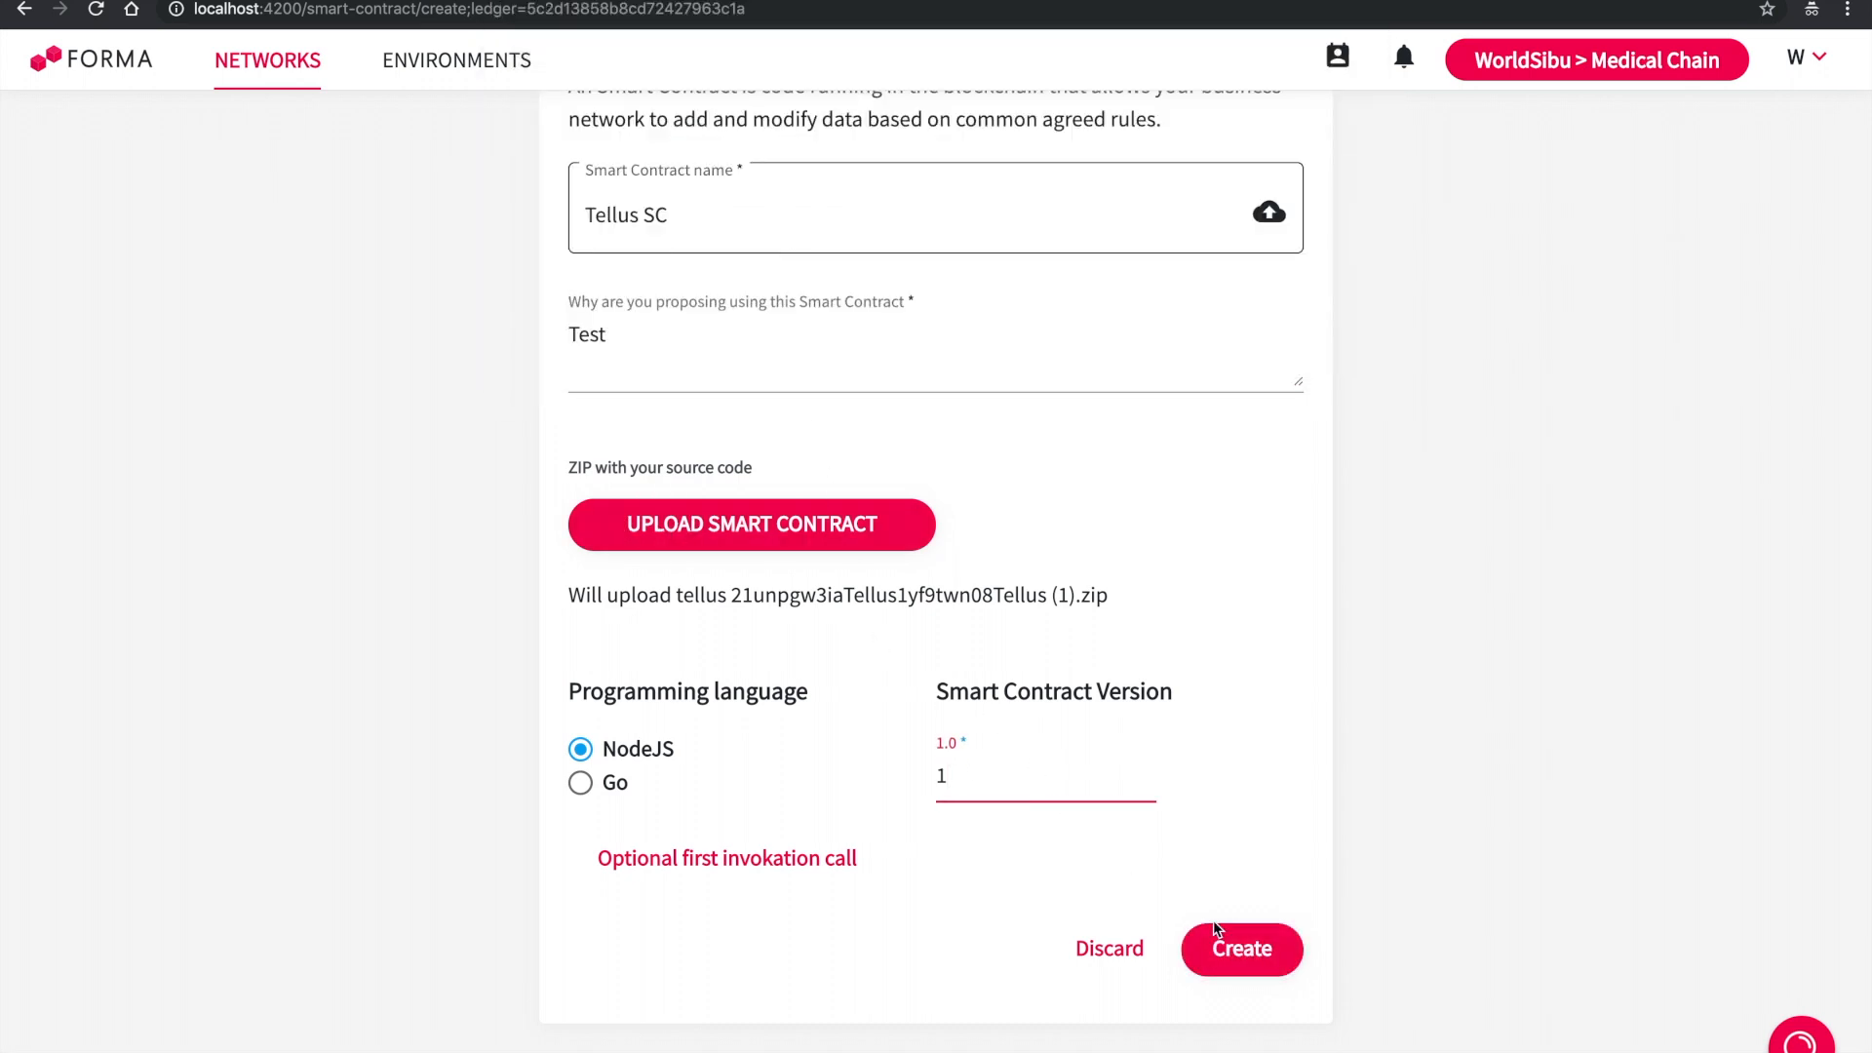
left_click(1256, 965)
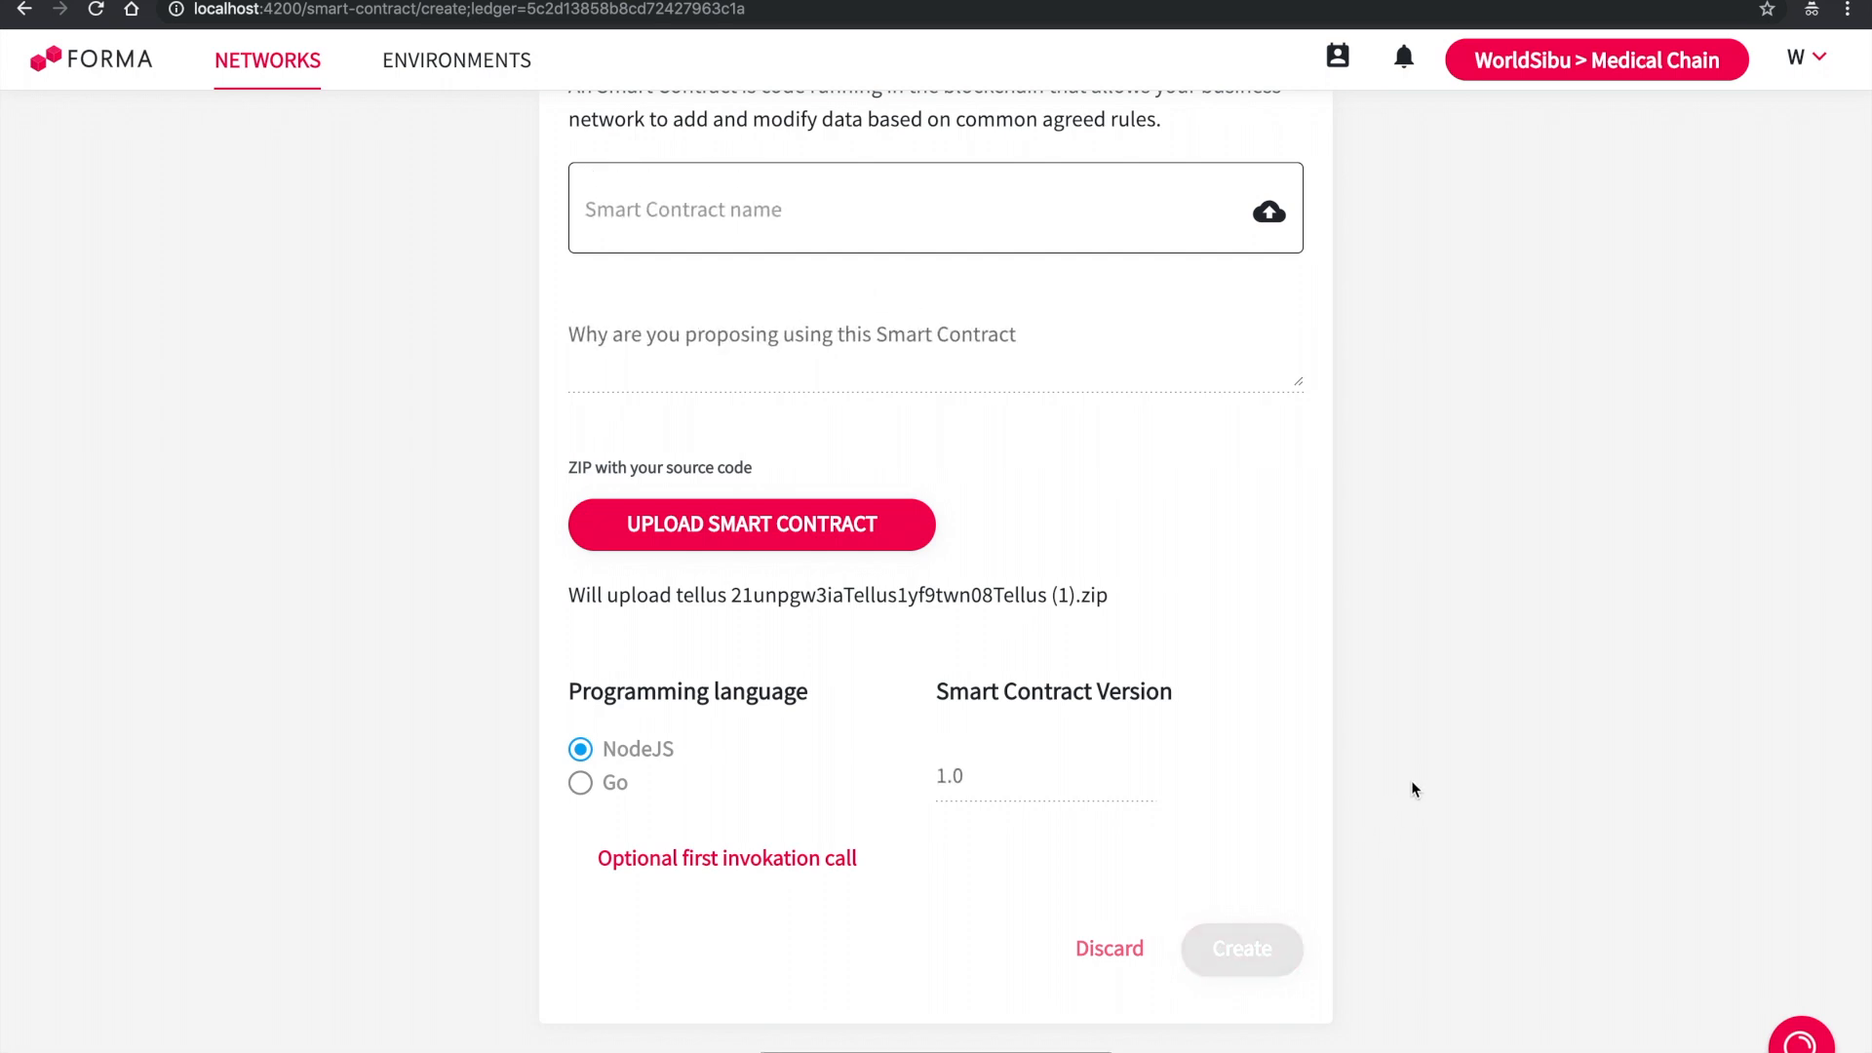
Step: Deploy the pending Tellus SC smart contract to the Public Ledger once World Bank has approved it
scroll(1414, 787, "up", 3)
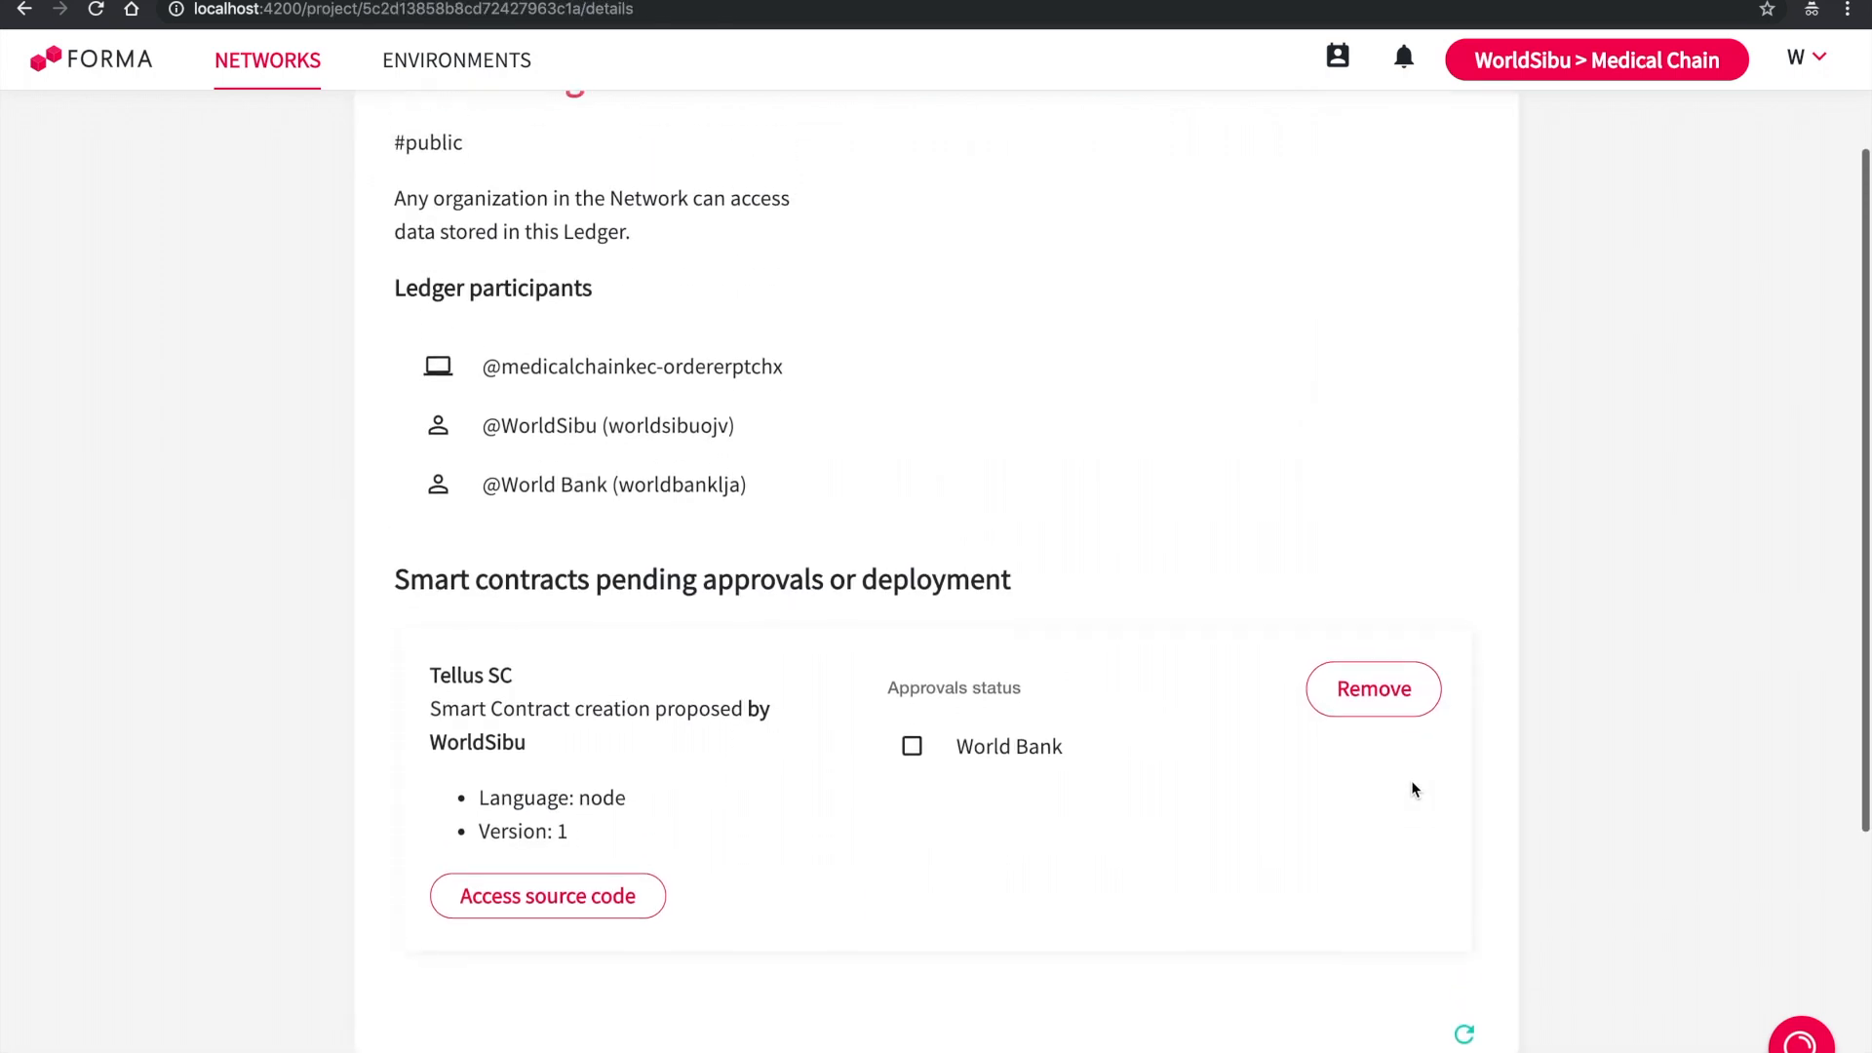
scroll(1538, 659, "up", 2)
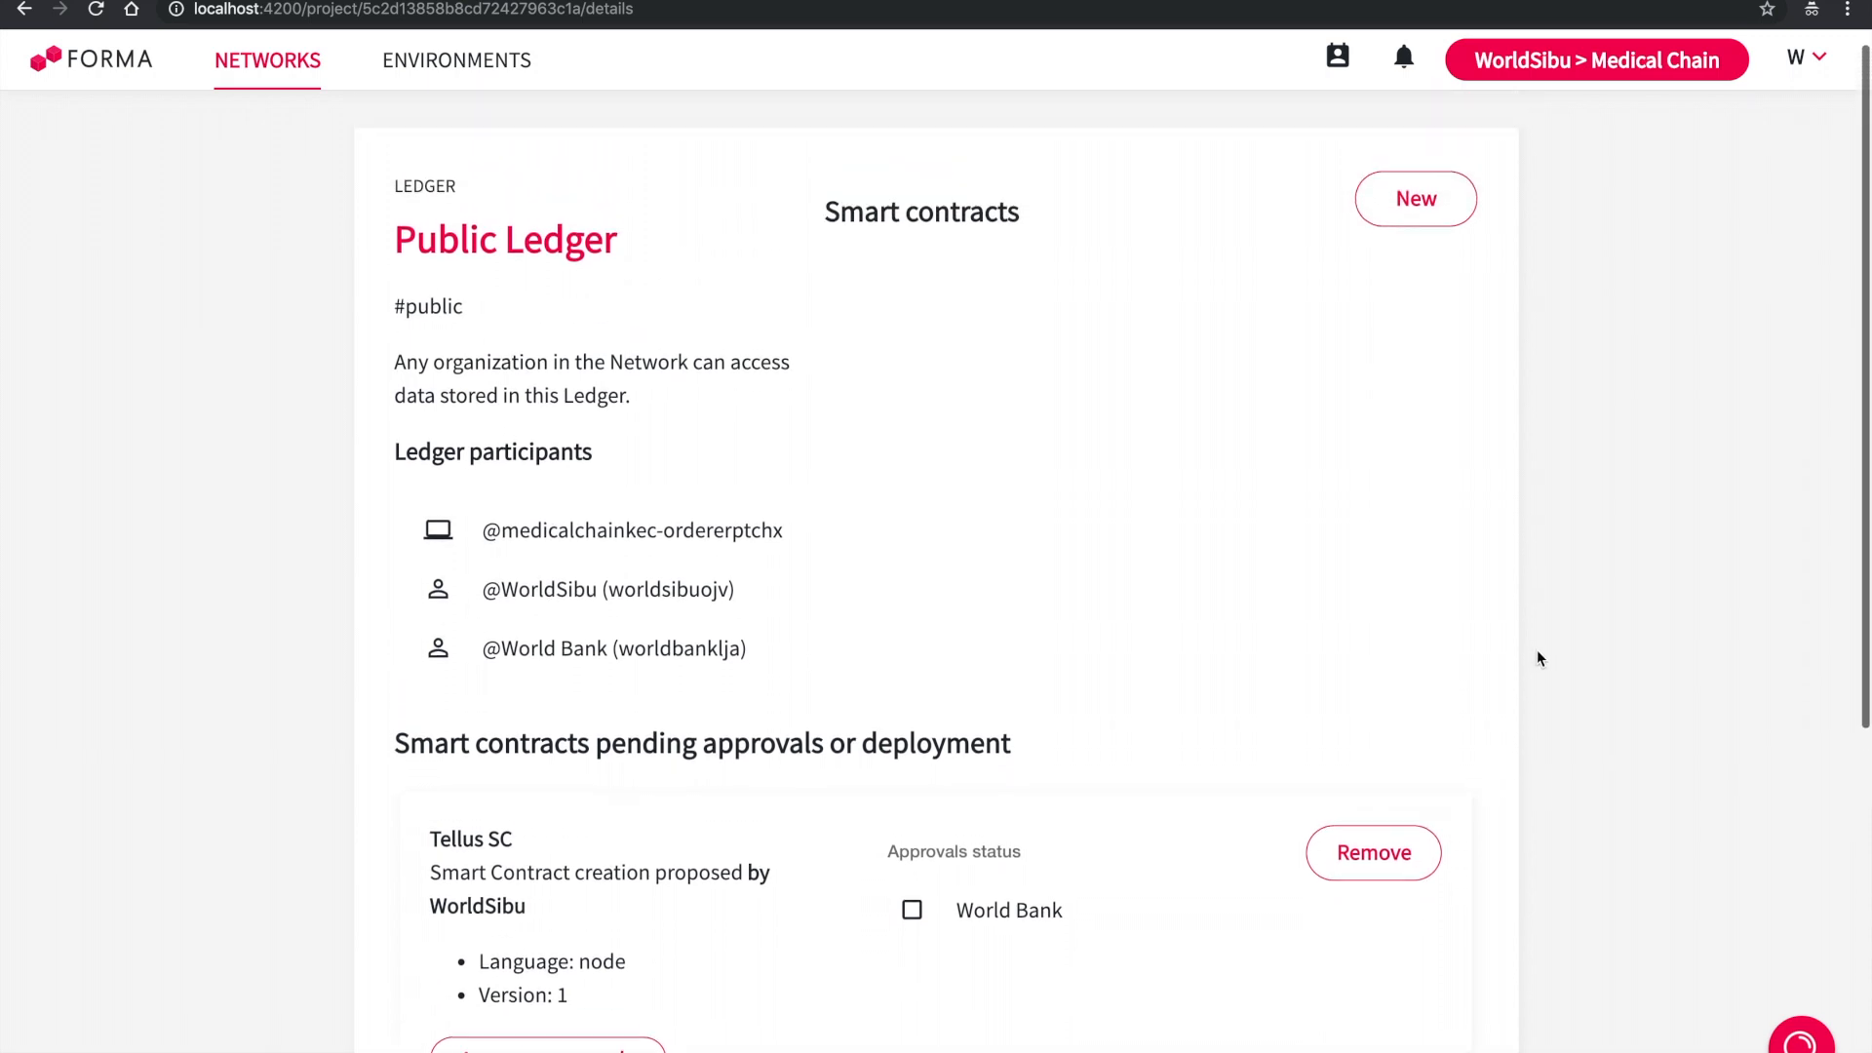
scroll(1538, 659, "down", 2)
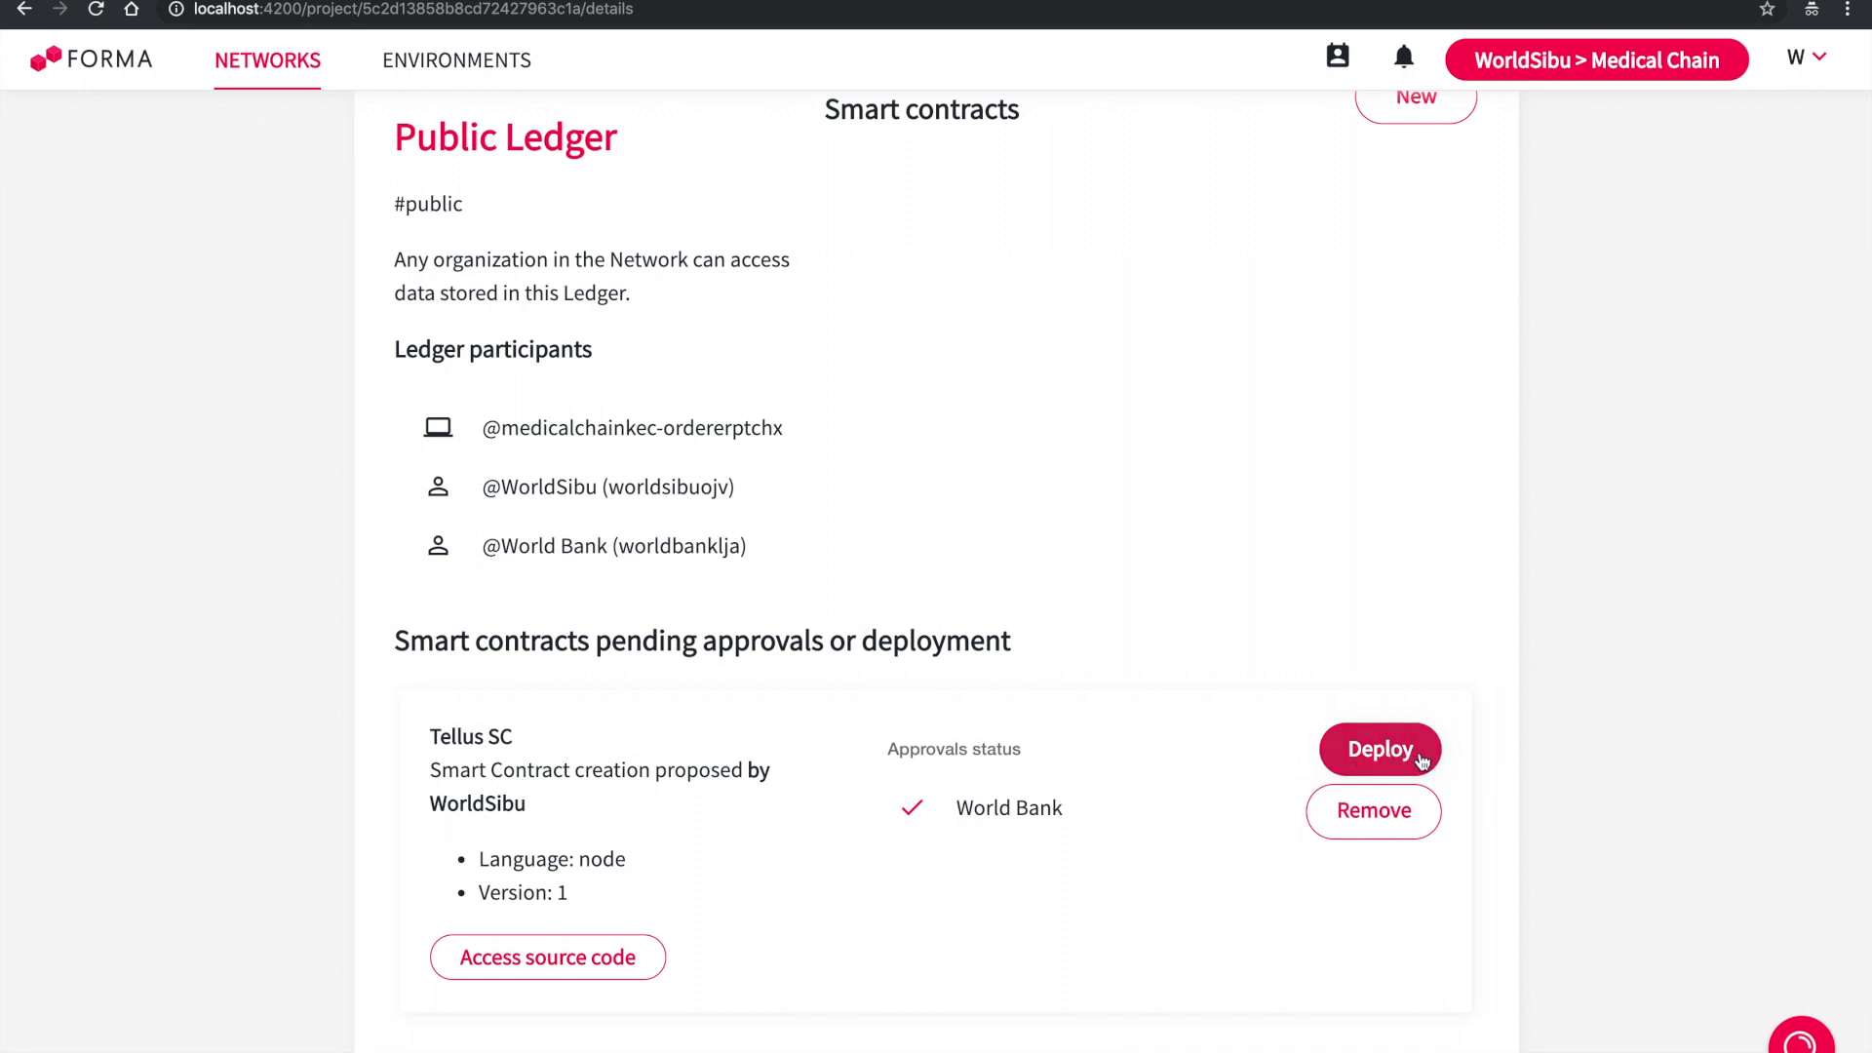
left_click(1421, 757)
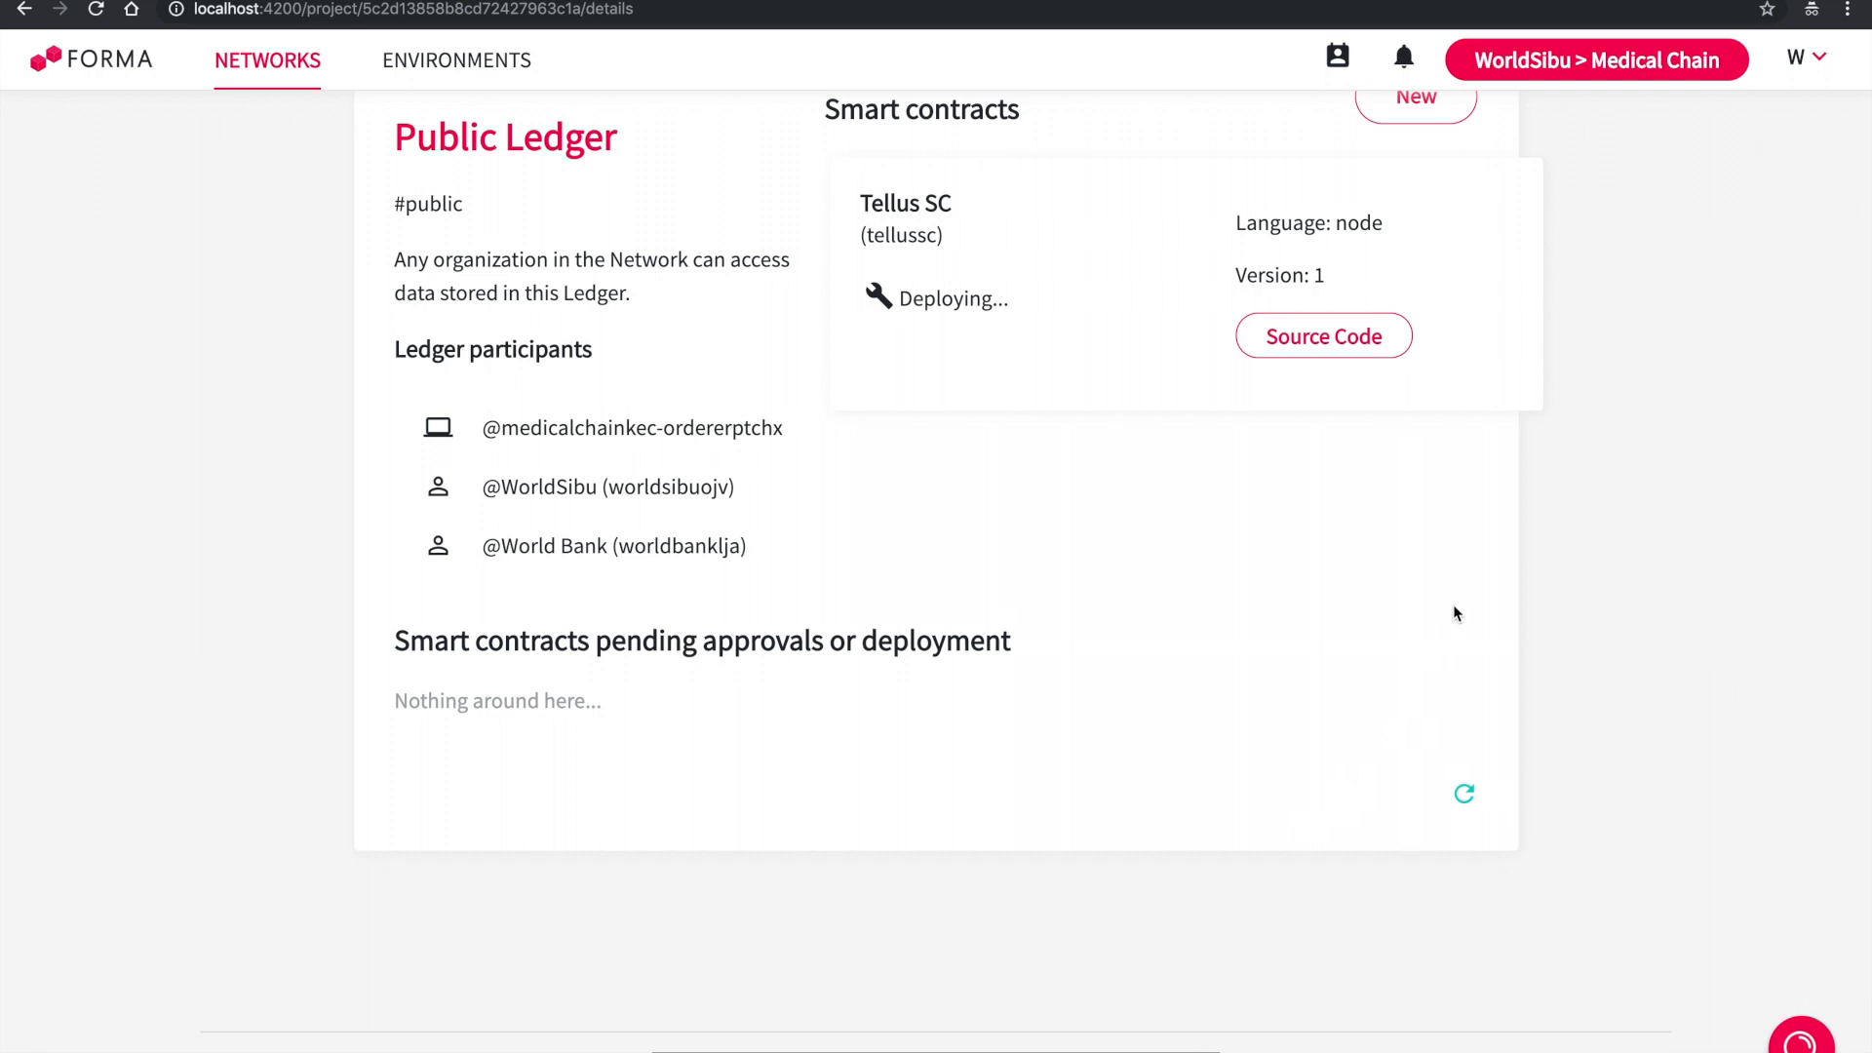
Step: Refresh the deployment status of Tellus SC in the Public Ledger and return to the networks overview
scroll(1455, 610, "up", 3)
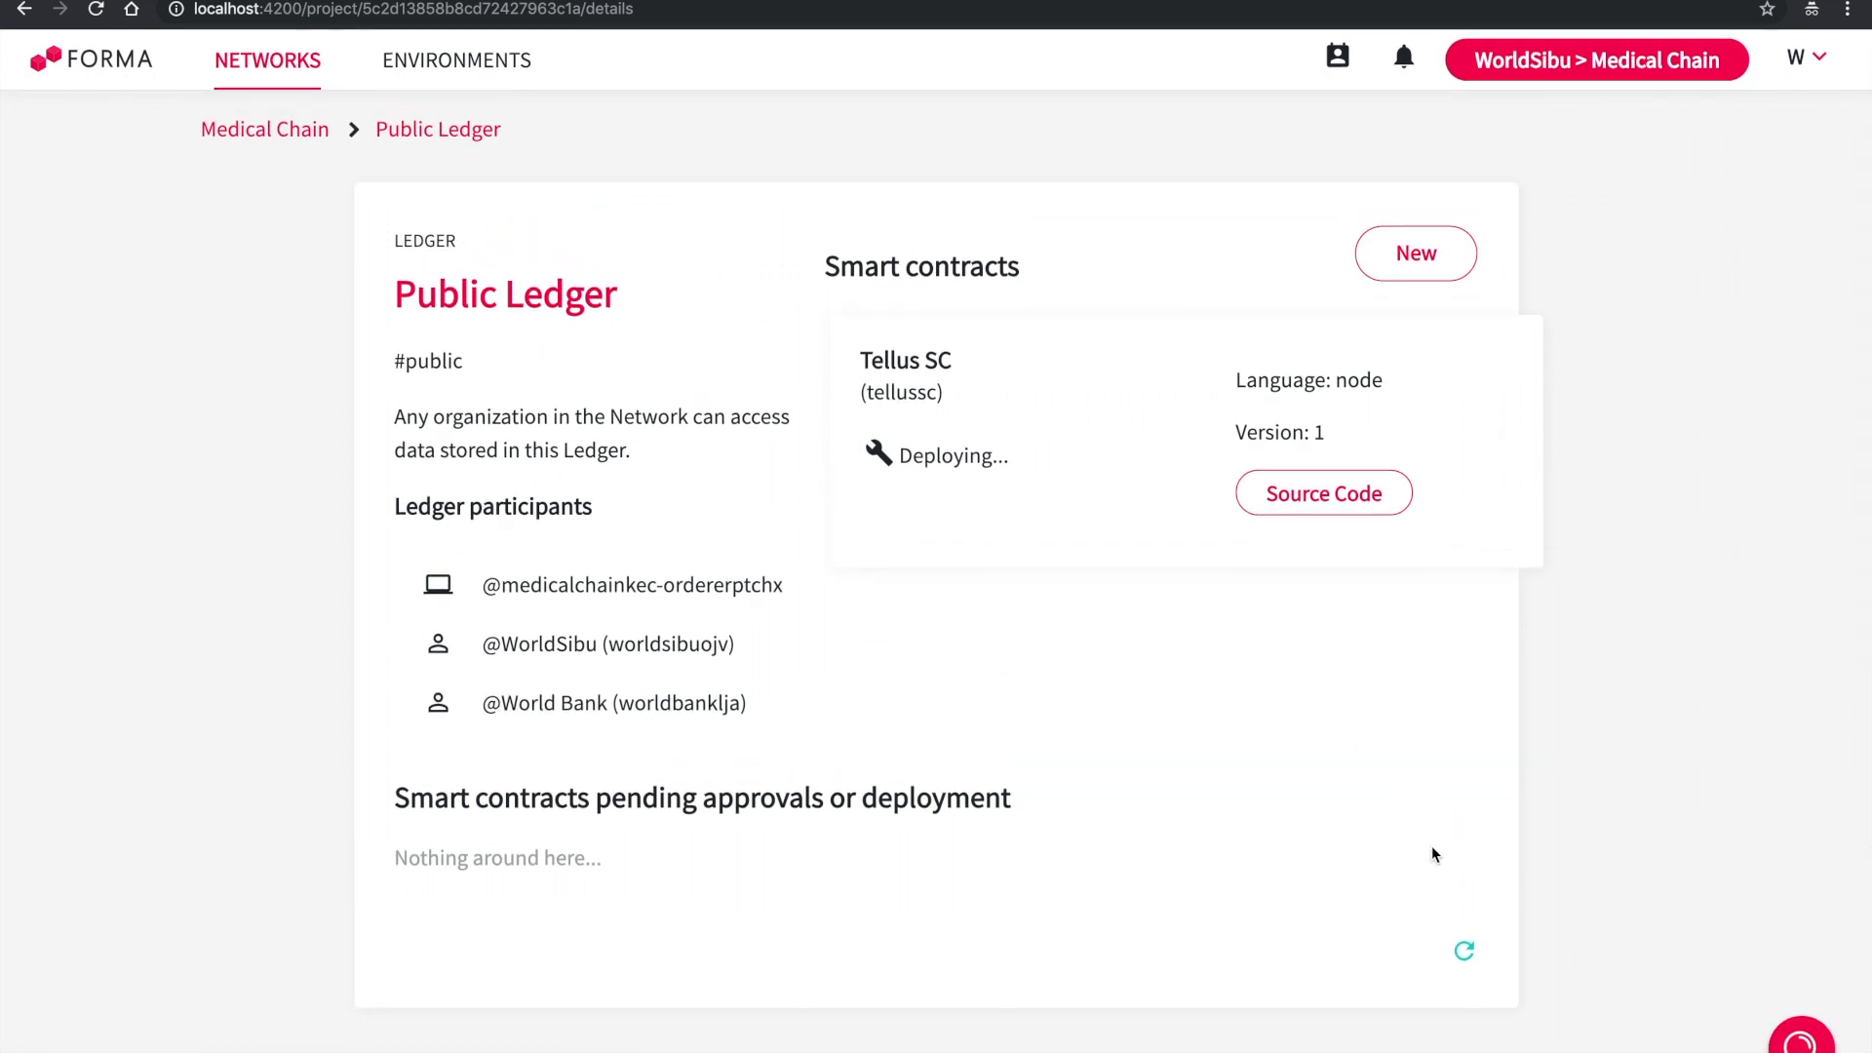
left_click(1464, 954)
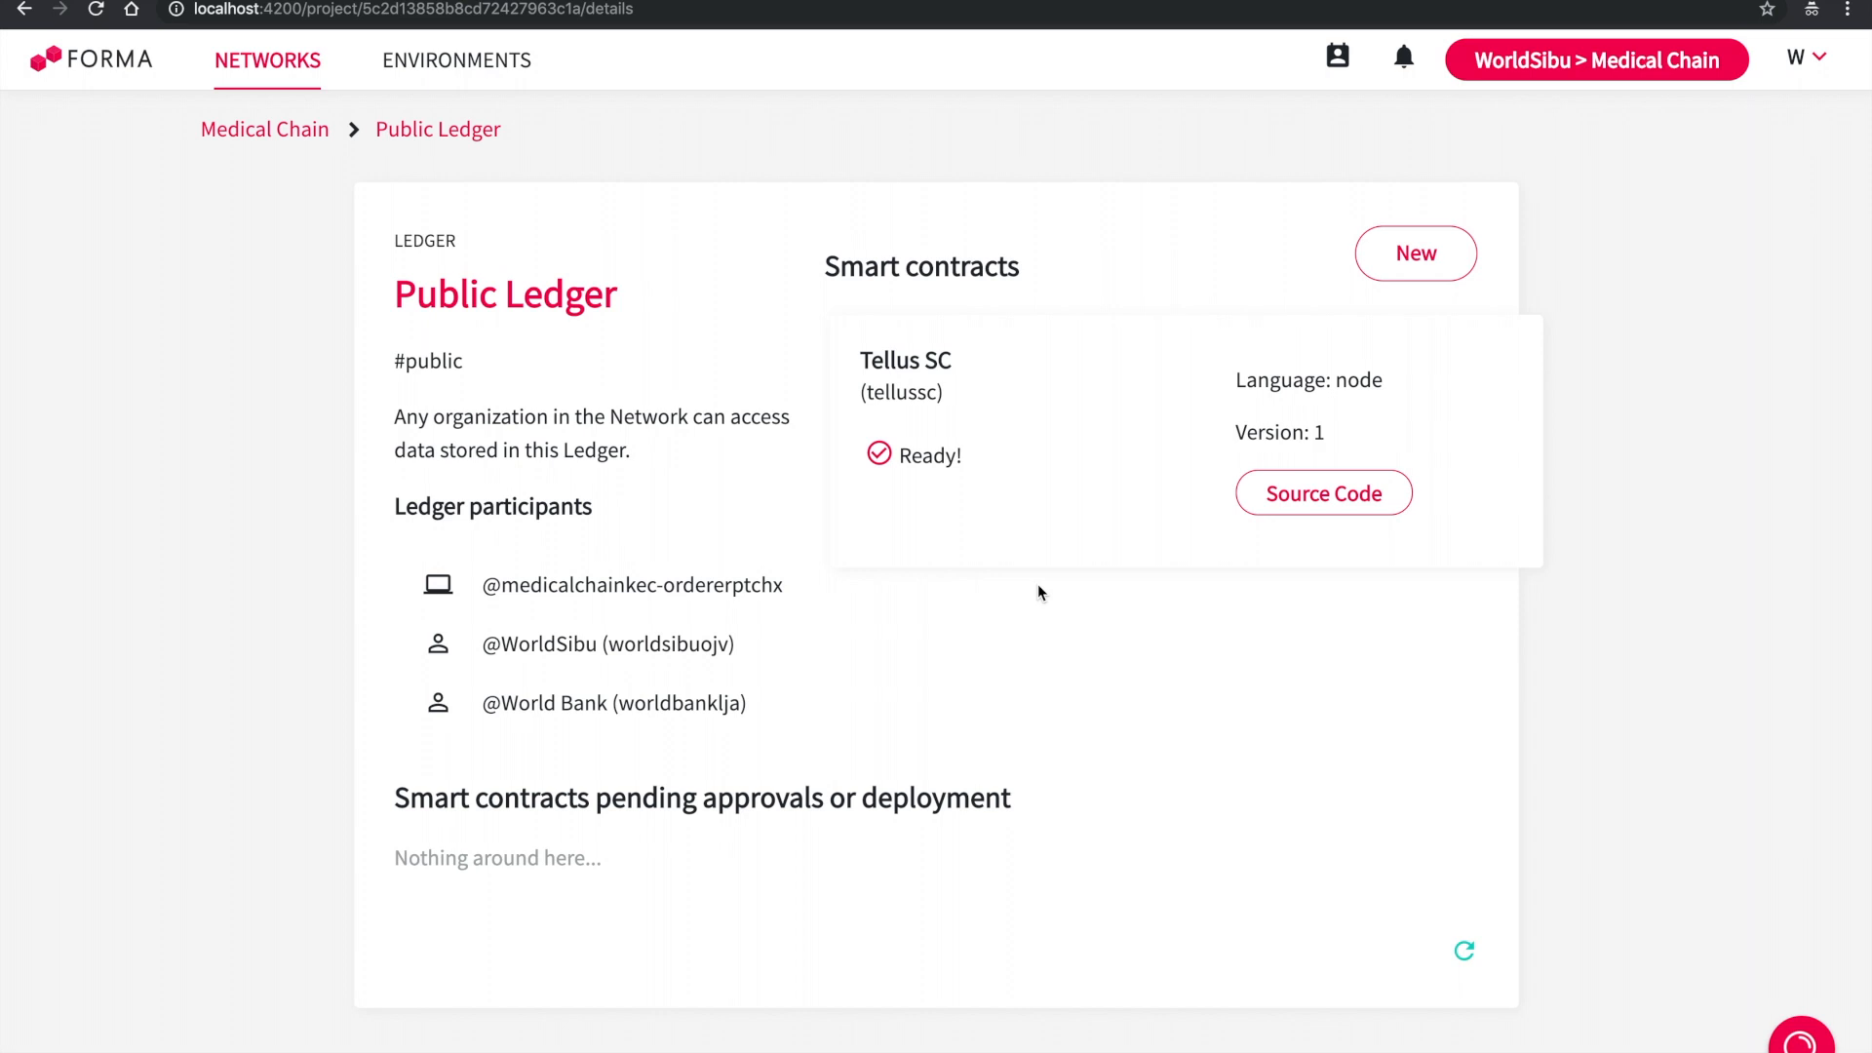
left_click(254, 56)
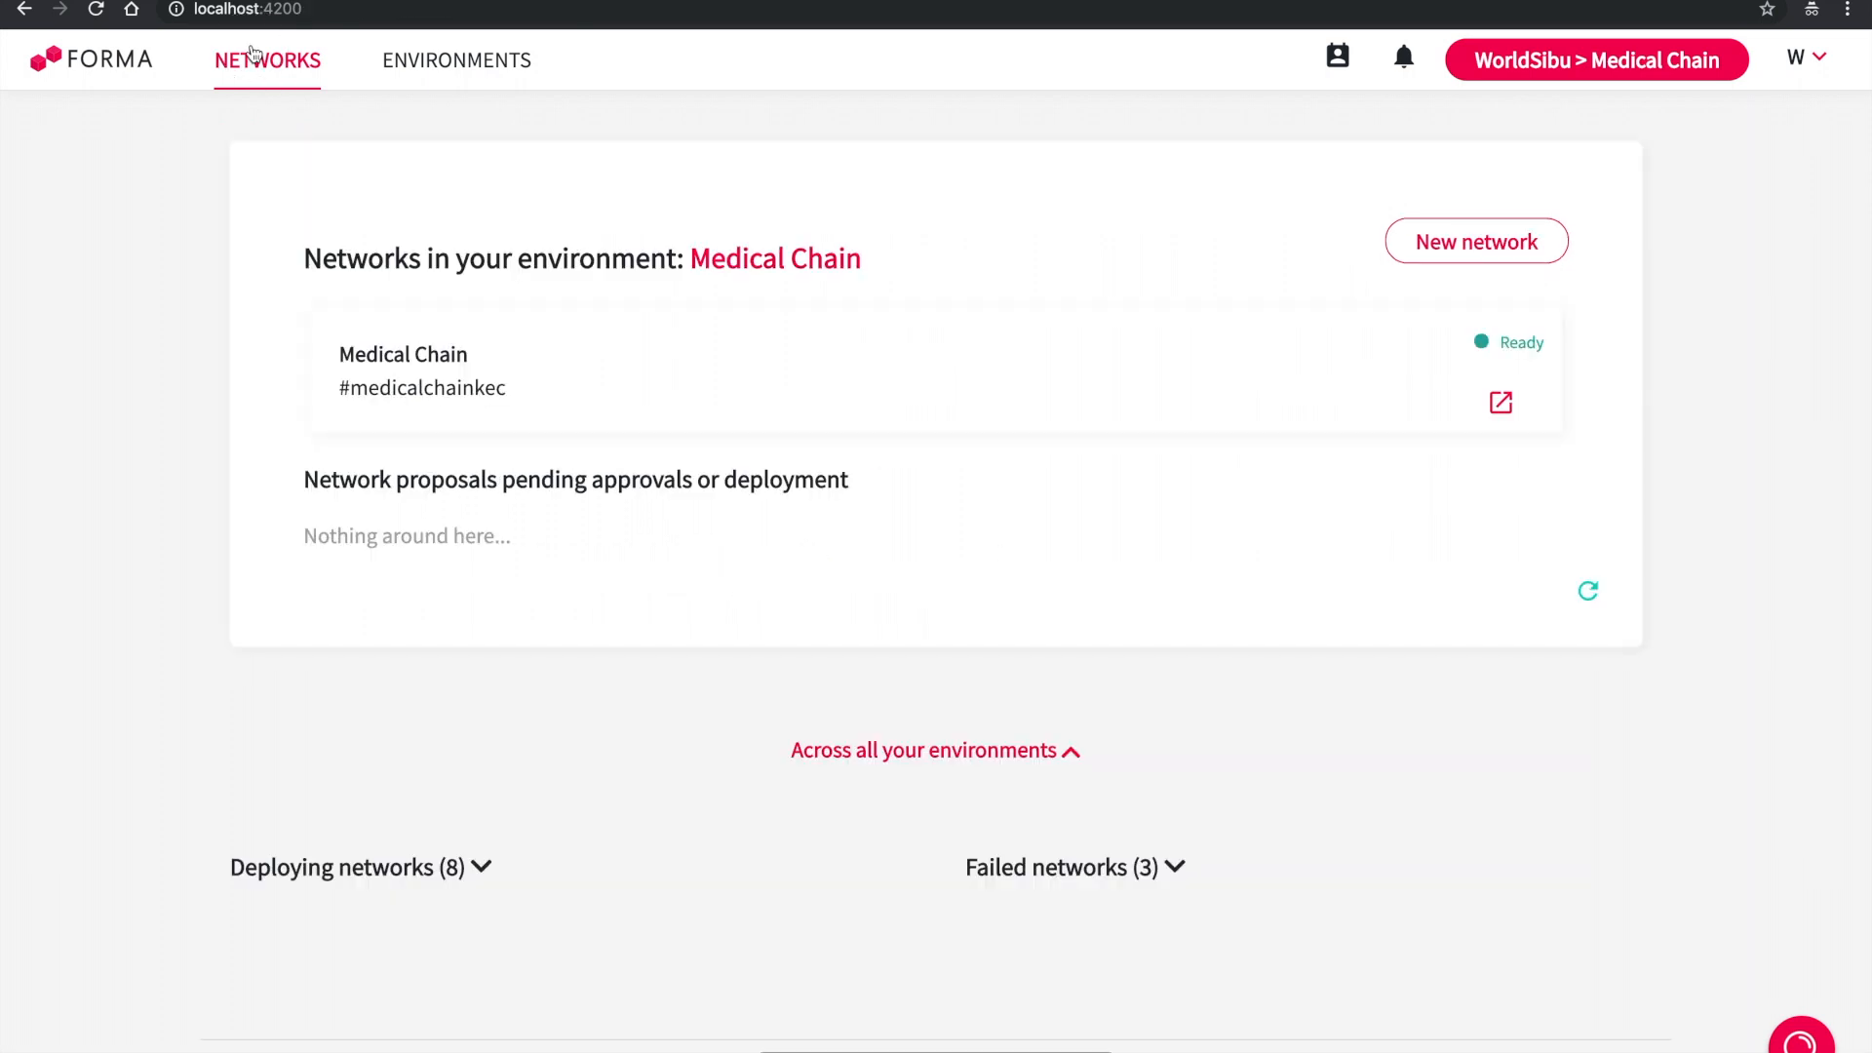